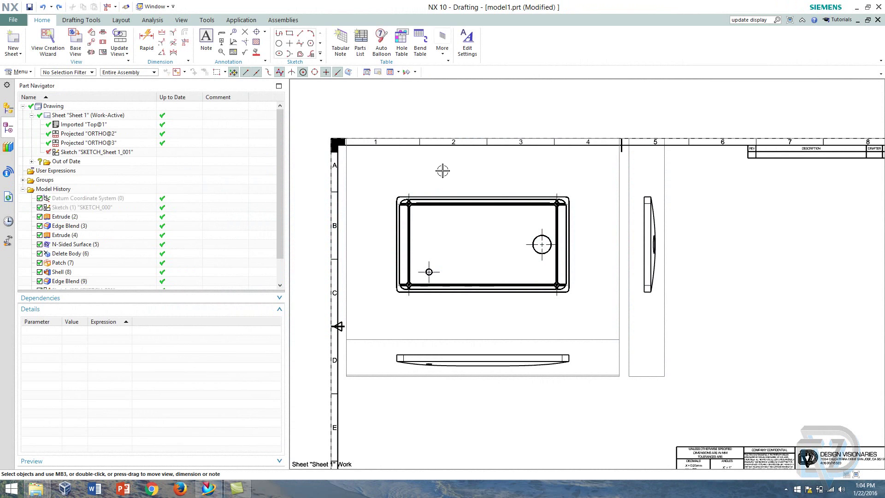
Inspect the top view's rounded lower-left corner, ribs and small hole.
scroll(422, 164, up, 5)
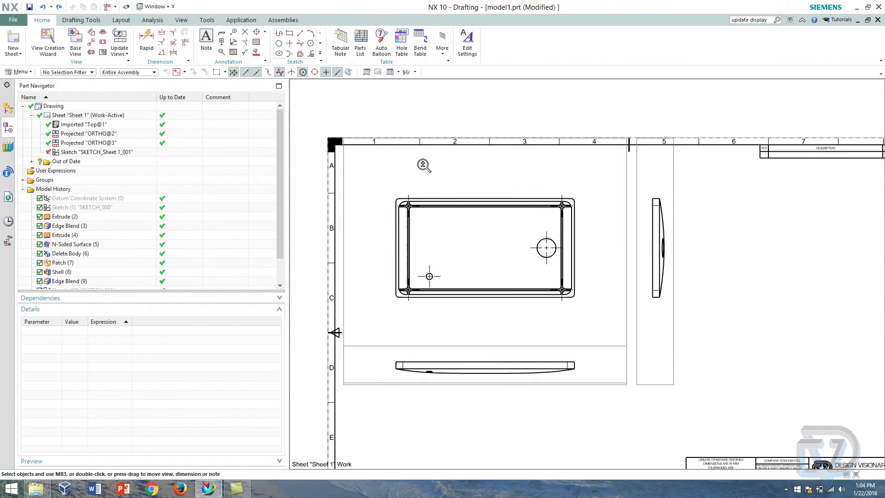
scroll(438, 232, up, 2)
mouse_move(395, 259)
shift+middle_down()
mouse_move(484, 191)
mouse_move(525, 111)
shift+middle_up()
scroll(388, 306, up, 5)
scroll(387, 304, down, 3)
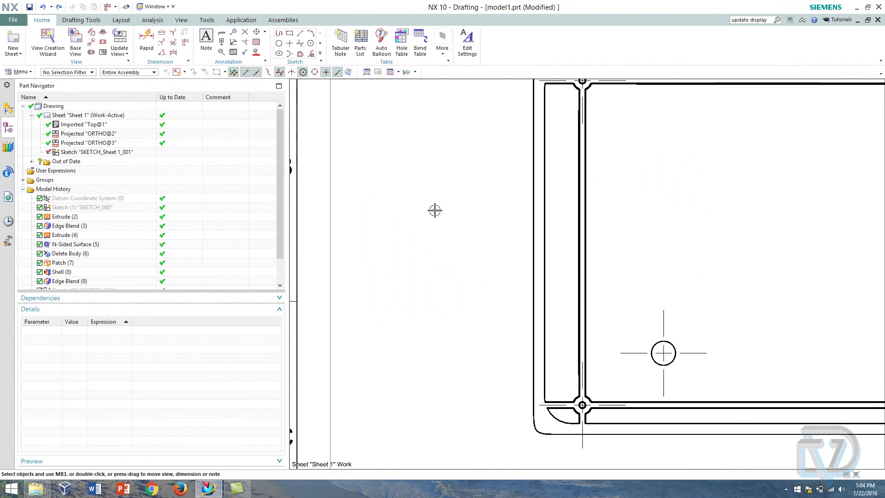
shift+middle_drag(435, 209, 408, 322)
scroll(377, 270, down, 4)
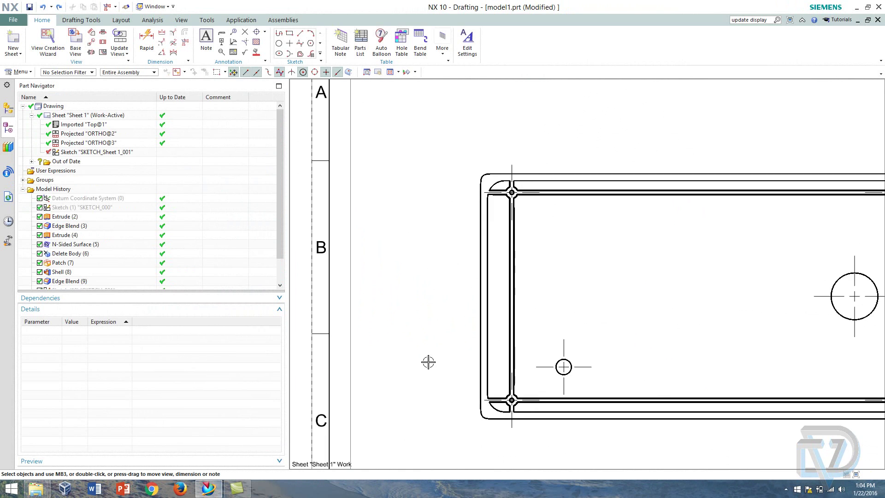
scroll(428, 361, up, 1)
mouse_move(433, 361)
shift+middle_down()
mouse_move(389, 421)
mouse_move(381, 377)
shift+middle_up()
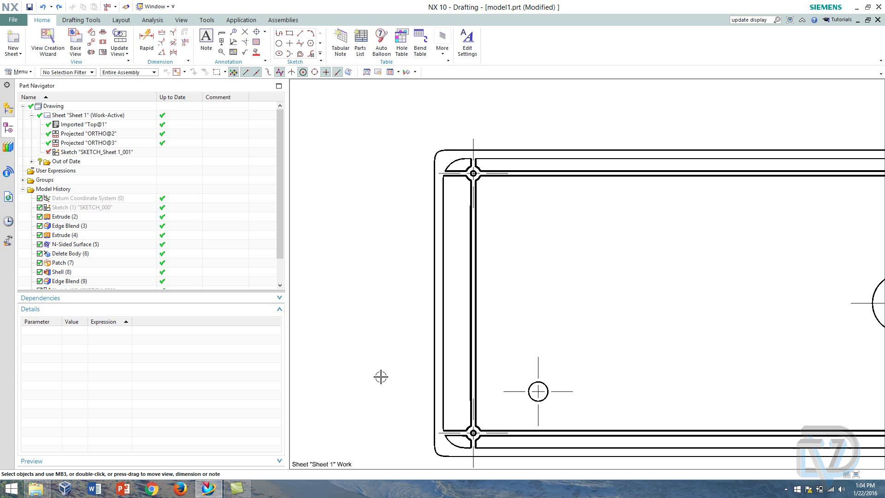
Review the layout of the three drawing views and the hole positions in the top view.
key(ctrl+f)
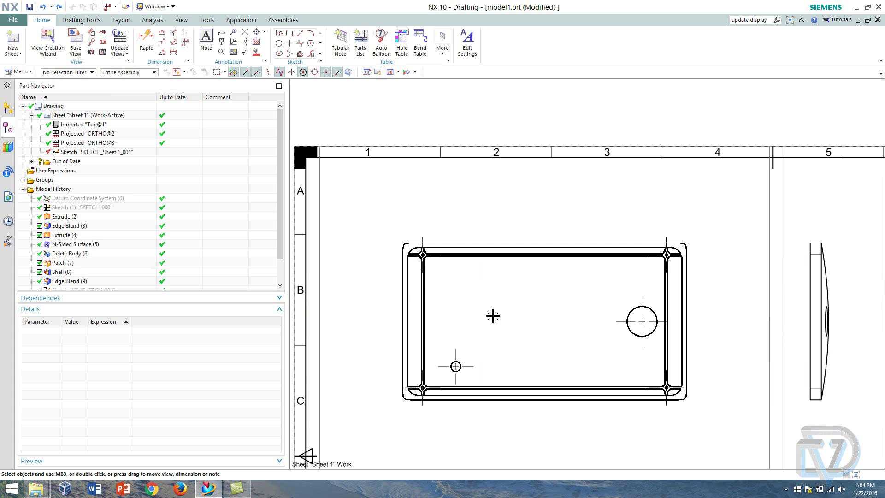
scroll(616, 373, up, 5)
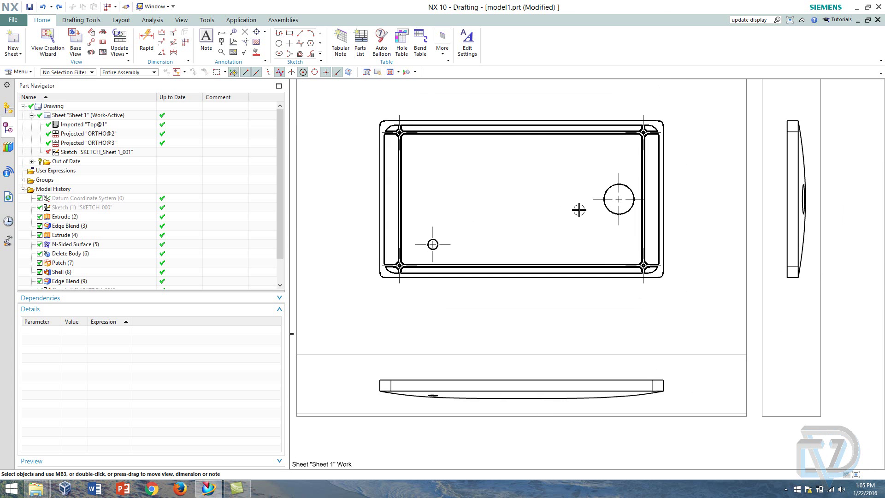
scroll(580, 211, down, 3)
scroll(619, 229, down, 3)
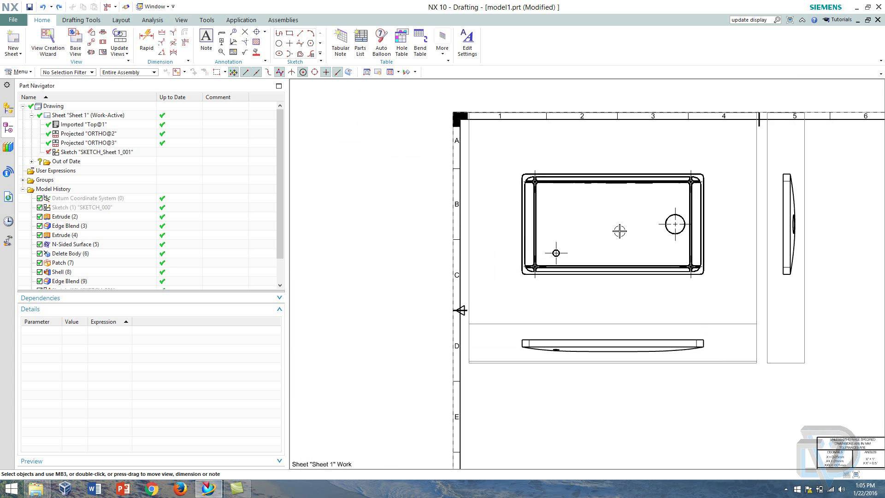
scroll(591, 208, up, 3)
scroll(591, 208, up, 2)
scroll(571, 209, down, 2)
mouse_move(574, 248)
shift+middle_down()
mouse_move(628, 263)
mouse_move(615, 230)
shift+middle_up()
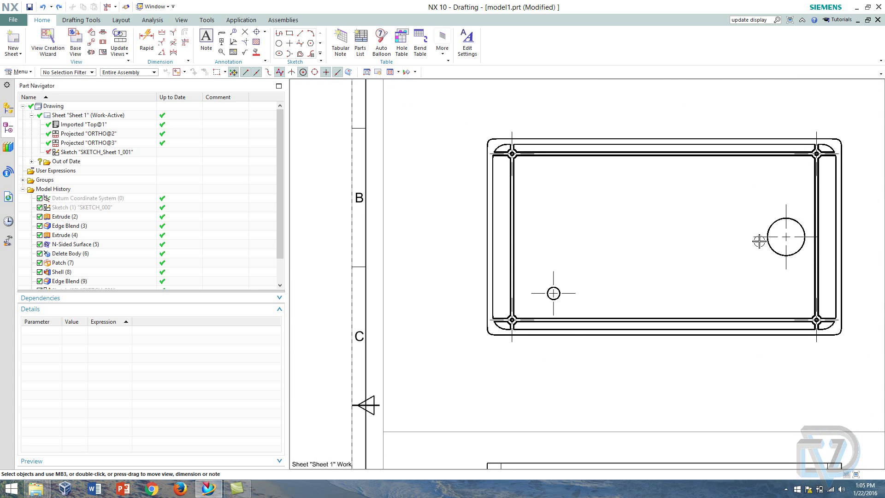
click(786, 263)
Add an intersection symbol at the top view's rounded lower-left corner, using the outer left and bottom edges as the two sets.
scroll(488, 335, up, 5)
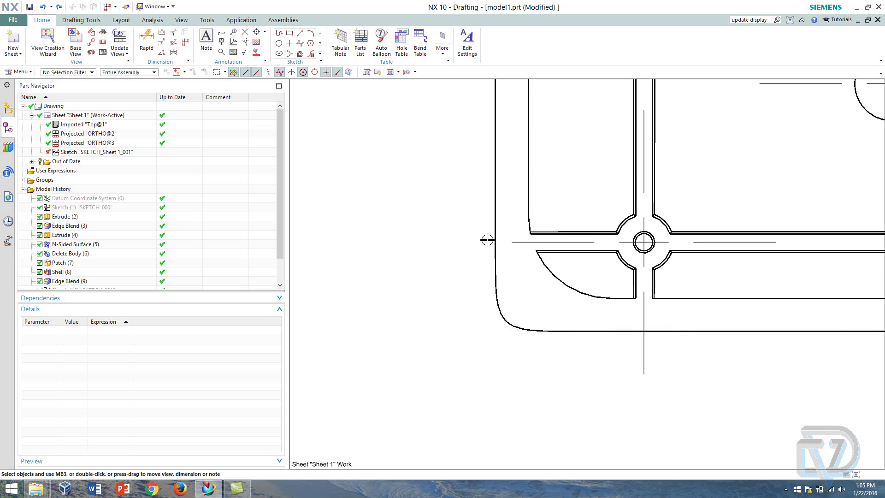
scroll(443, 341, down, 5)
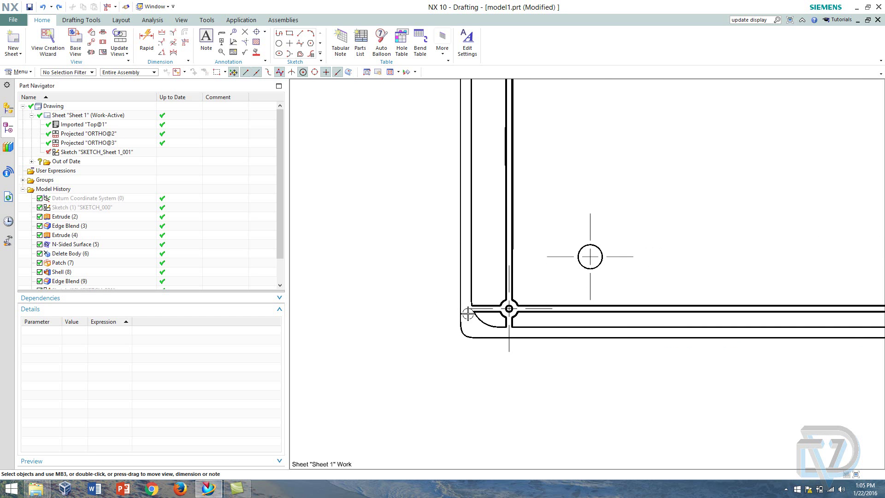
click(245, 43)
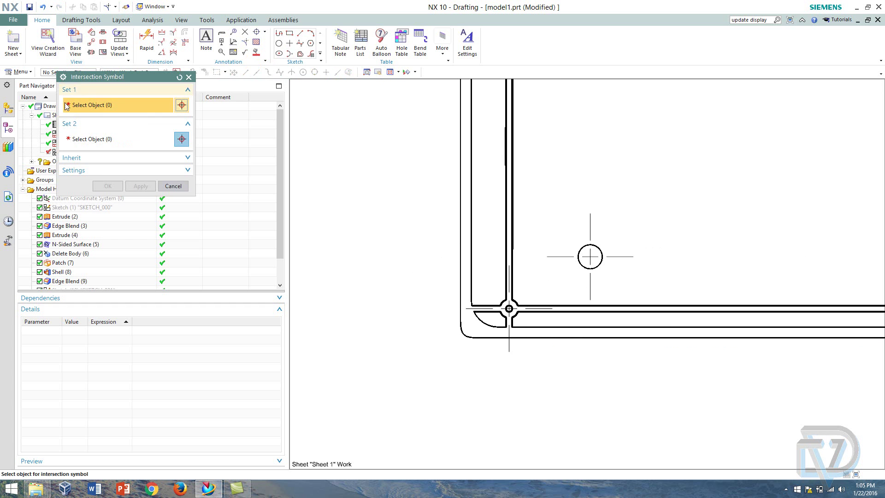
drag(100, 83, 239, 96)
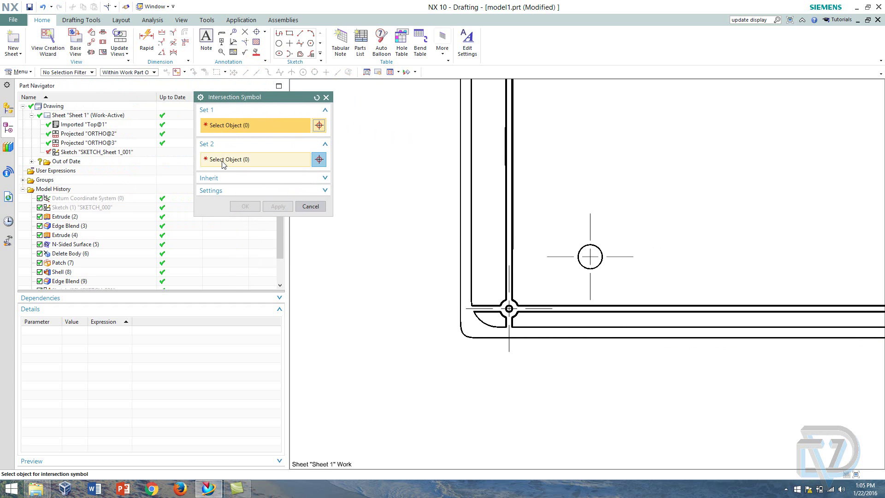
click(461, 220)
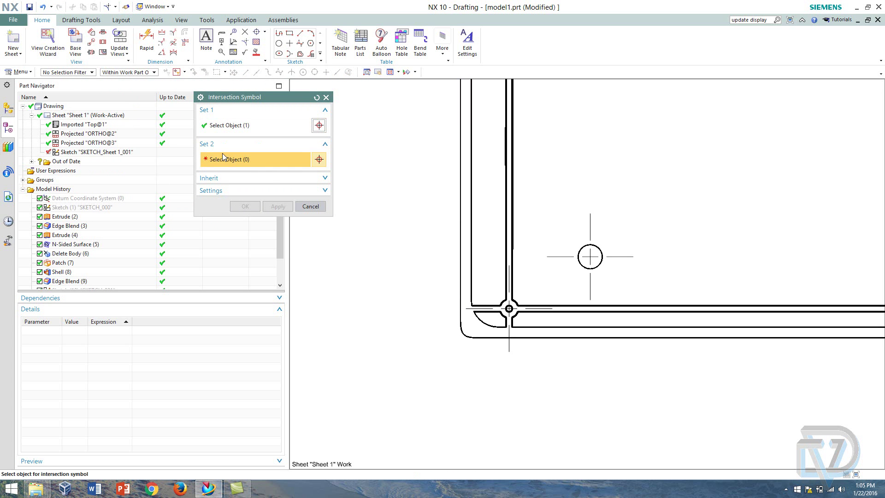
click(565, 338)
scroll(494, 345, up, 5)
scroll(416, 333, up, 3)
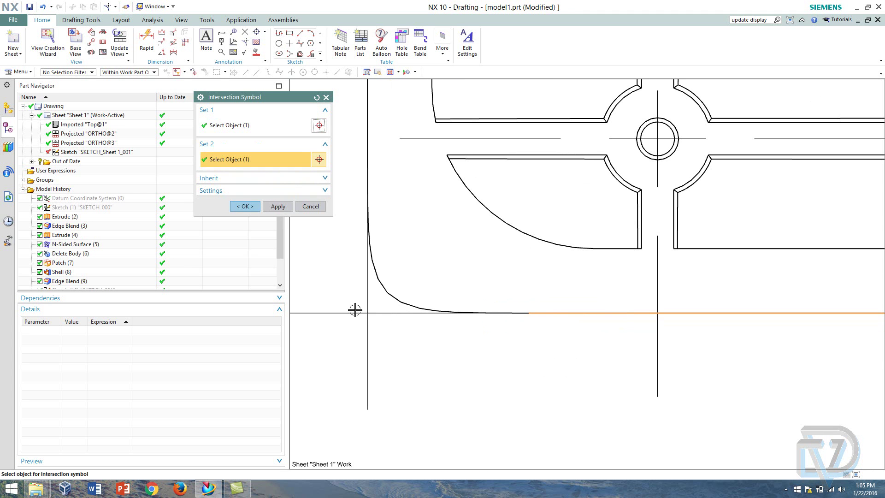
scroll(369, 313, down, 3)
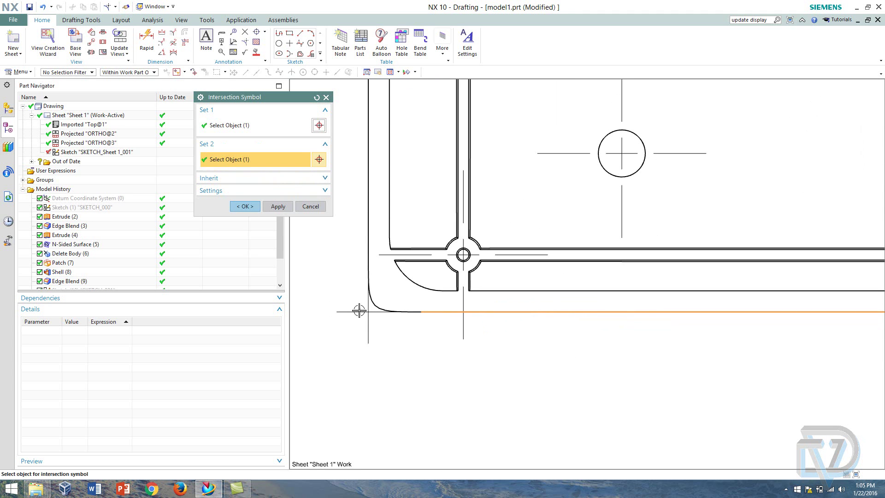
click(245, 206)
Start a single ordinate dimension with its origin at the intersection symbol on the top view's lower-left corner.
scroll(474, 378, down, 4)
scroll(463, 381, up, 4)
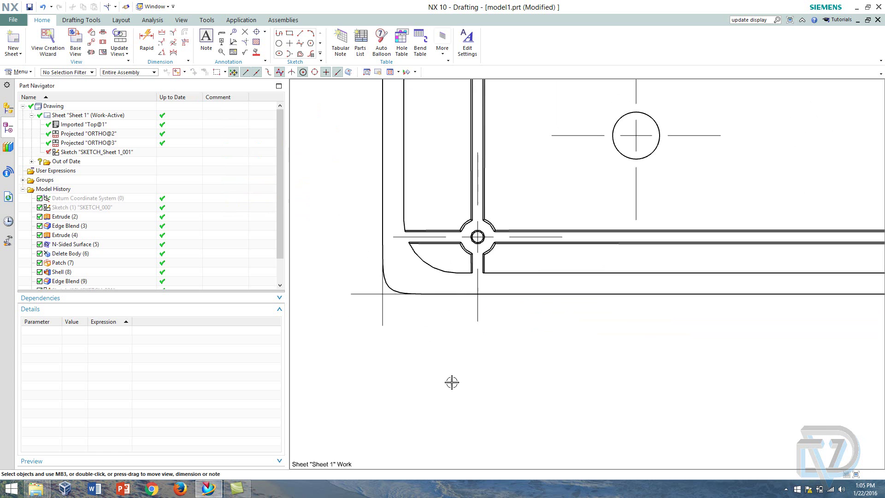
scroll(401, 316, up, 2)
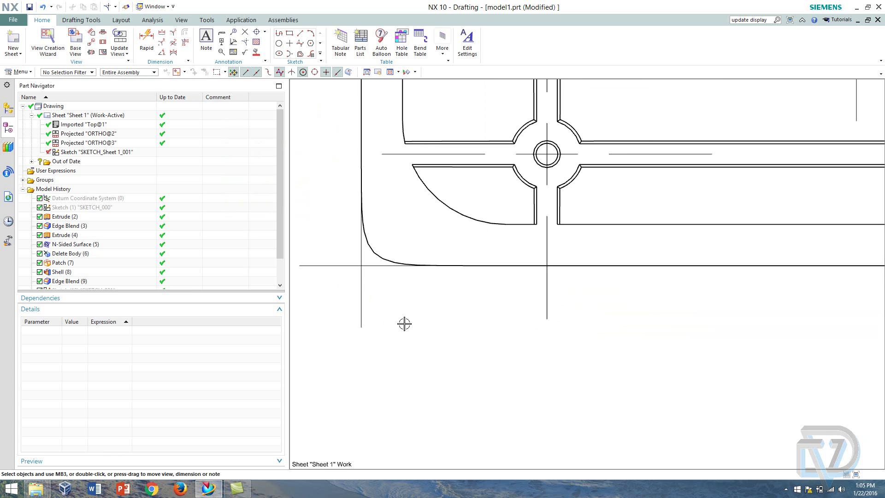
scroll(405, 317, down, 2)
scroll(356, 257, up, 2)
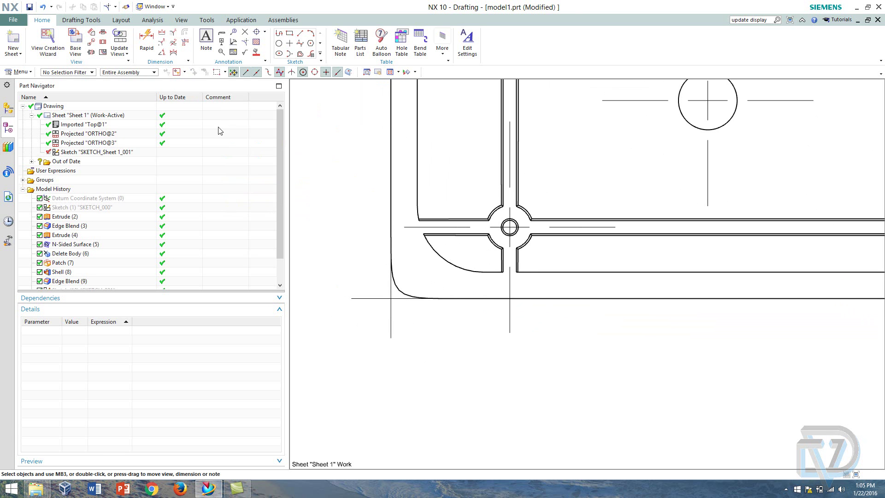
click(186, 45)
scroll(367, 294, up, 2)
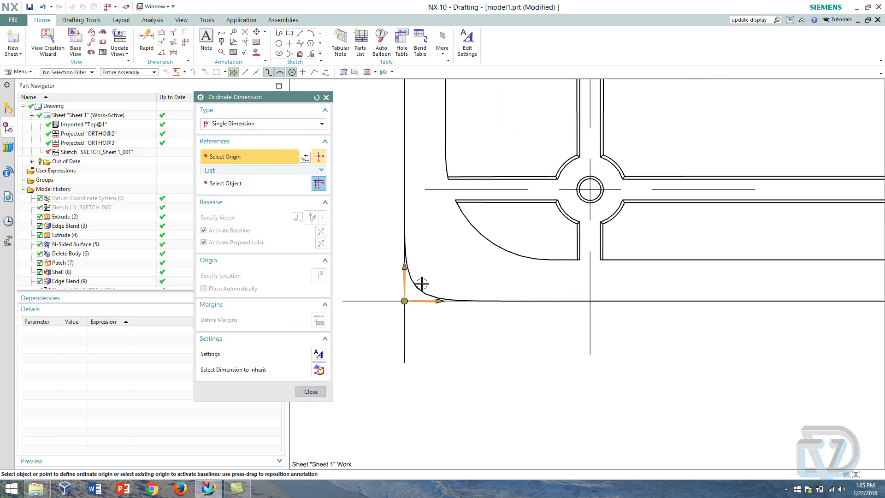
scroll(401, 301, up, 1)
scroll(401, 301, down, 2)
scroll(402, 300, up, 2)
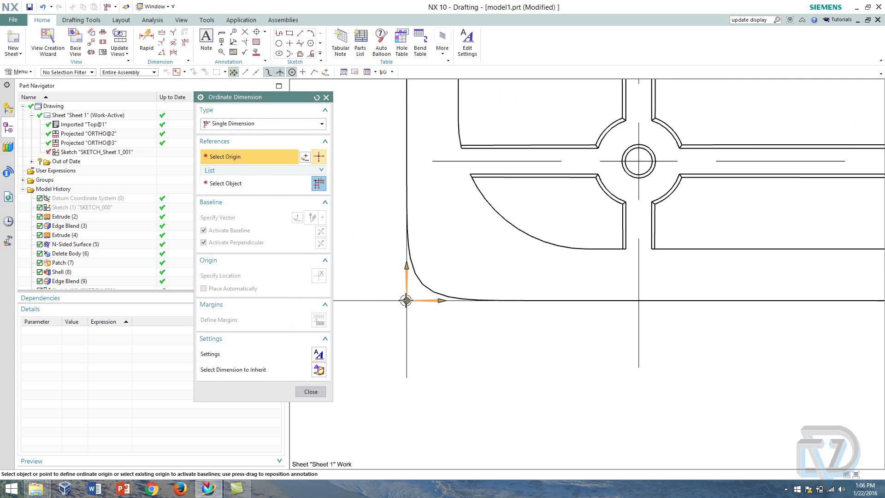
scroll(375, 217, down, 1)
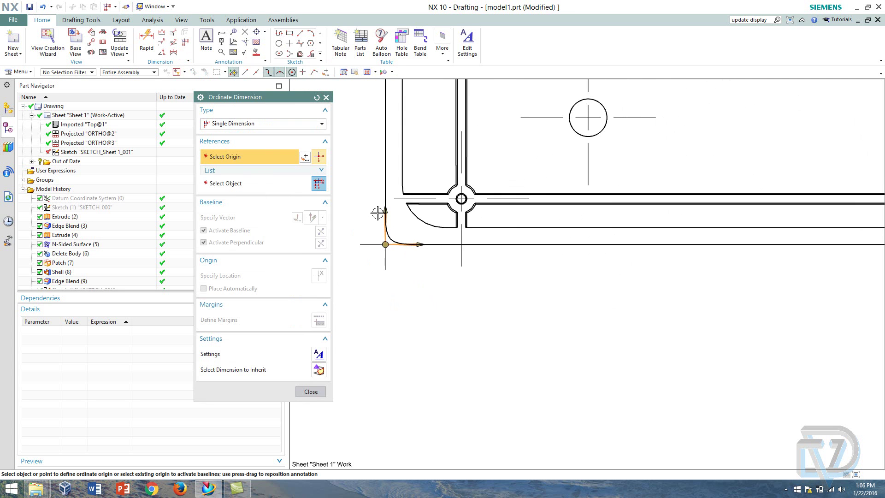
scroll(378, 212, down, 1)
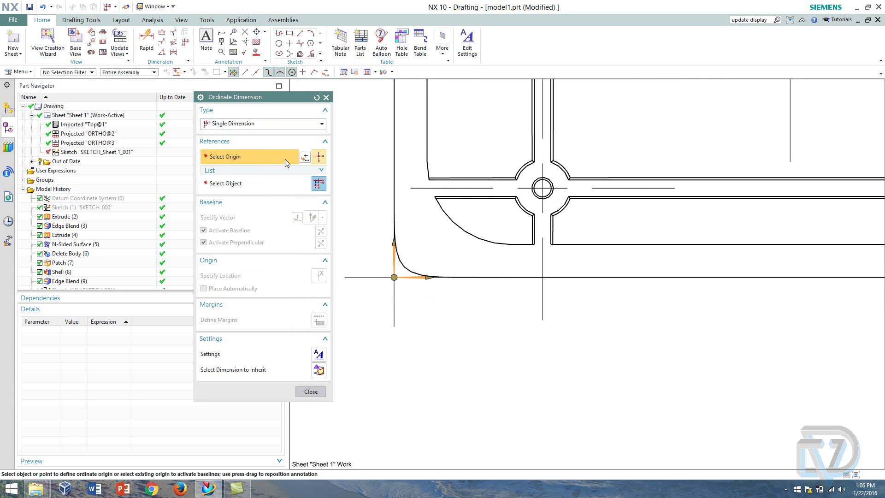
click(395, 290)
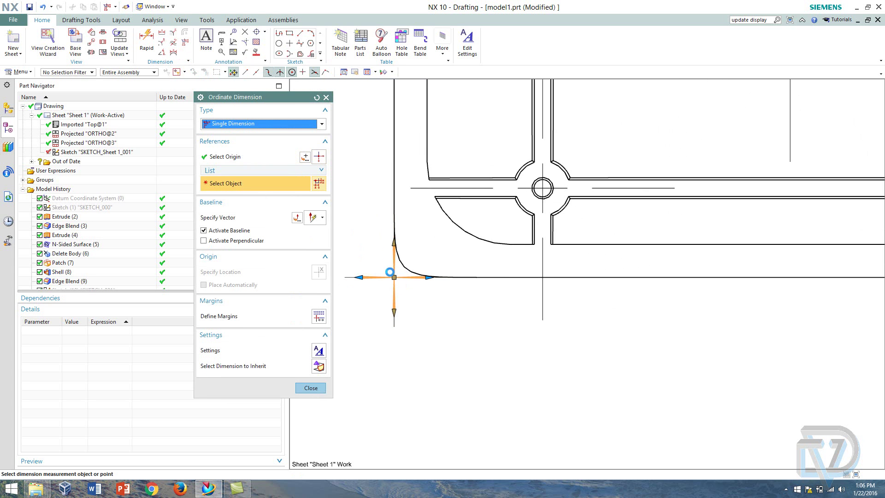
Select the corner intersection point as the object measured by the ordinate dimension.
scroll(389, 273, up, 3)
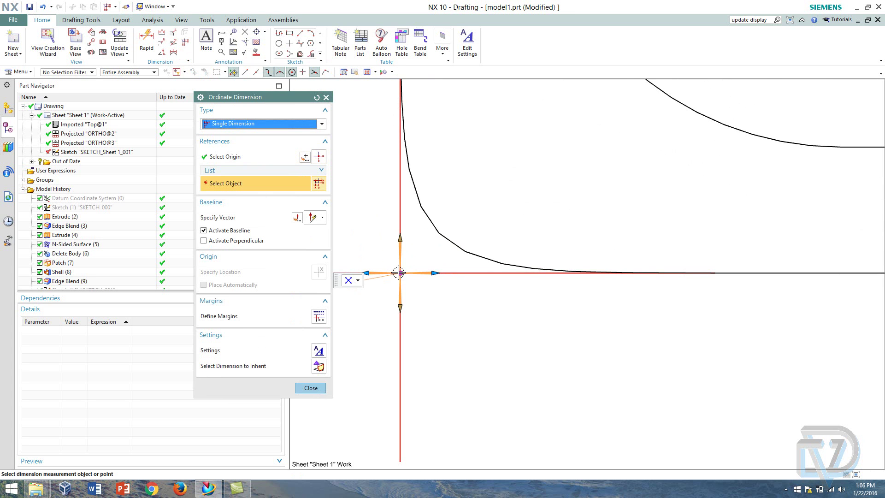
scroll(399, 273, down, 4)
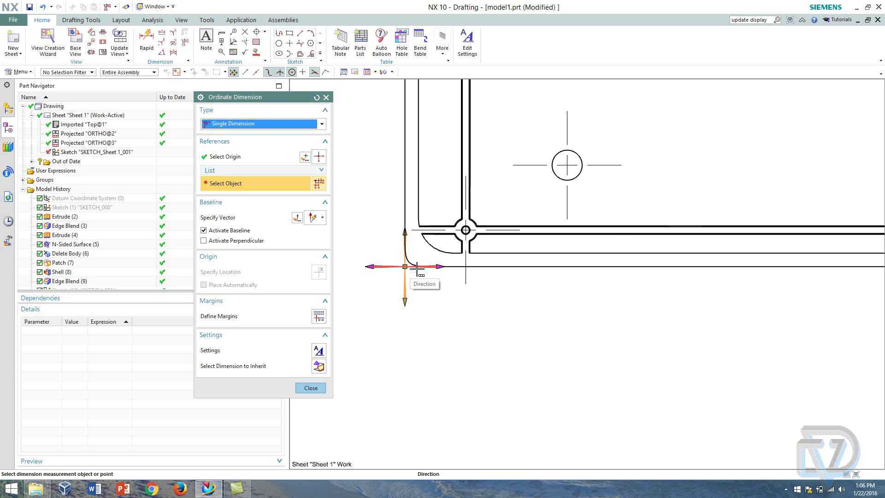
scroll(374, 266, down, 3)
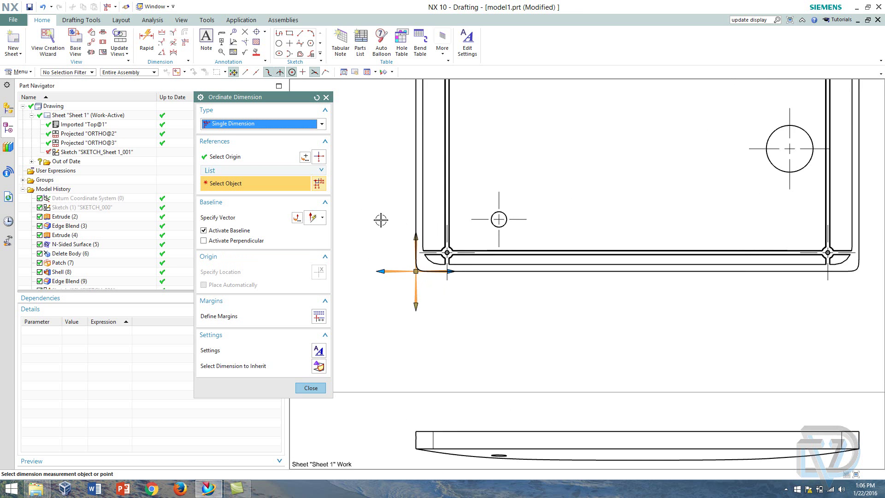
middle_drag(379, 218, 530, 150)
scroll(530, 150, up, 3)
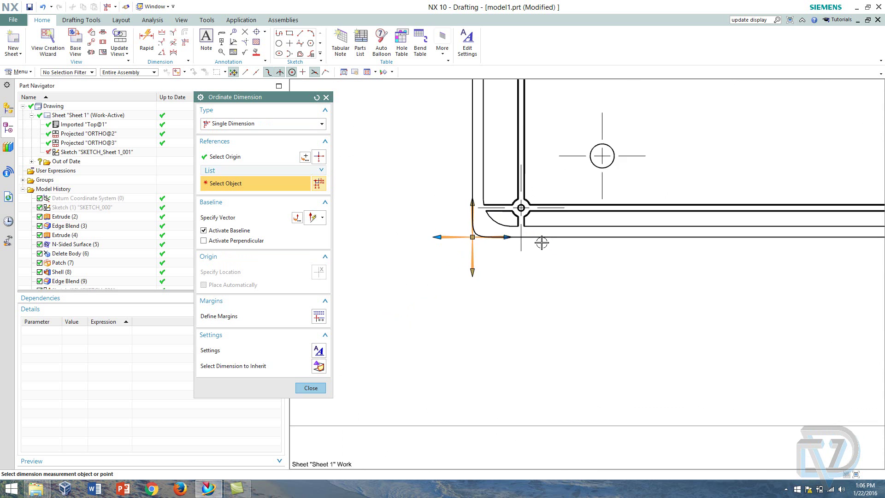
scroll(507, 253, up, 3)
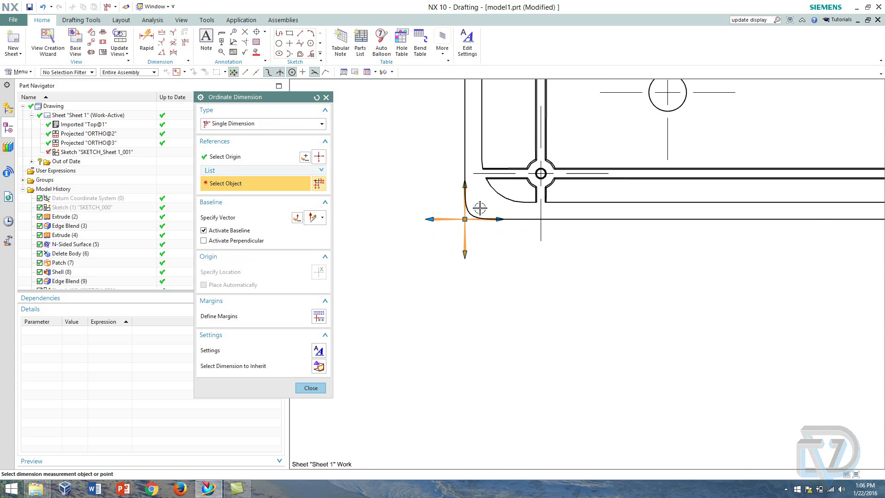
scroll(411, 176, up, 2)
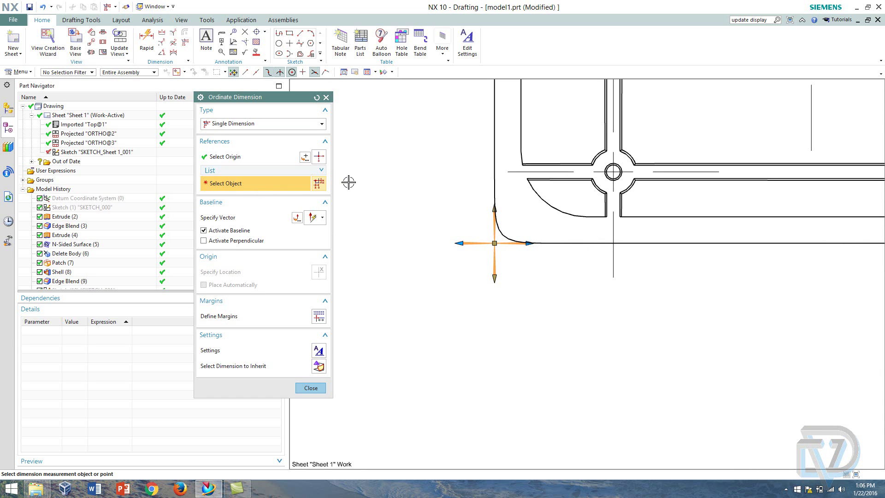
scroll(490, 248, up, 5)
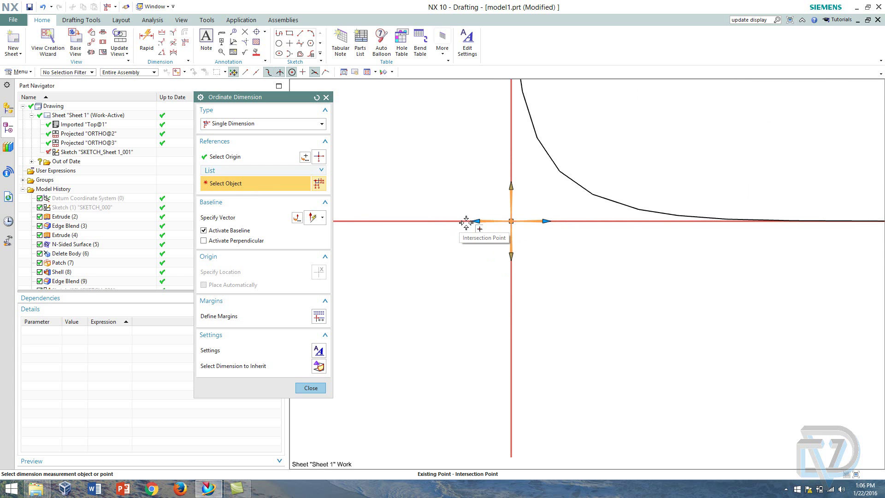
click(466, 222)
scroll(466, 272, down, 5)
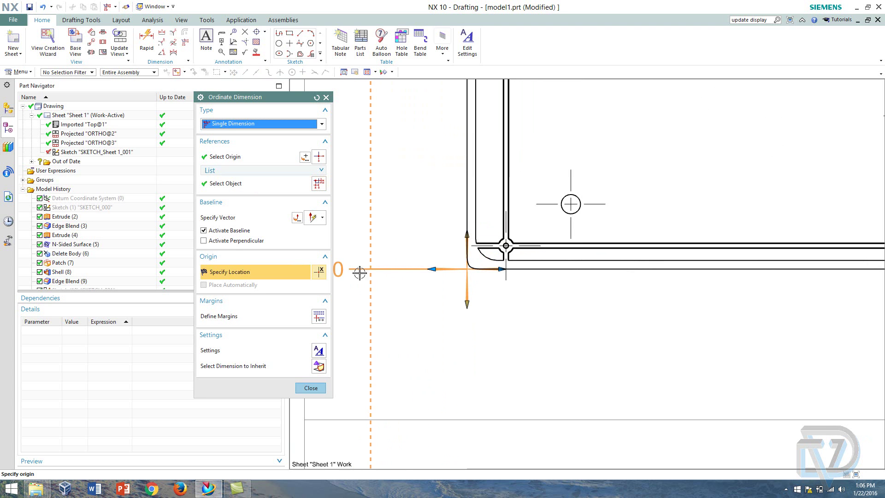
Activate the perpendicular baseline so the ordinate dimension covers both directions from the corner origin.
mouse_move(403, 268)
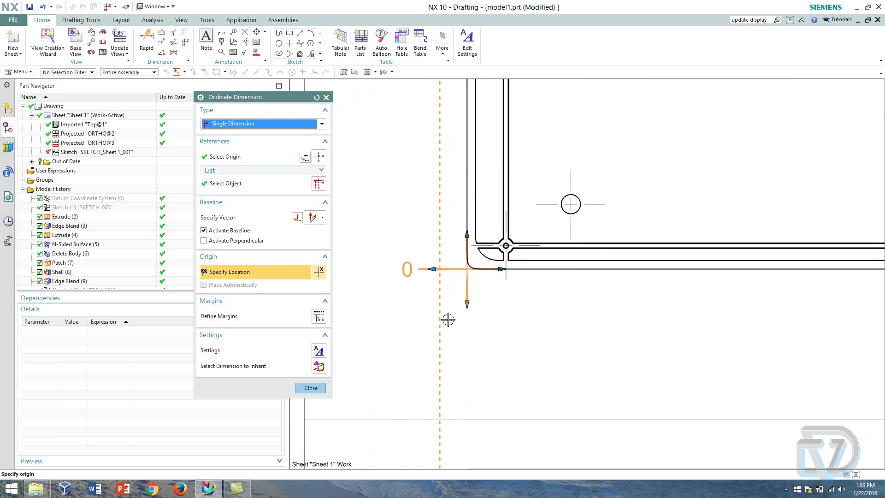
click(218, 241)
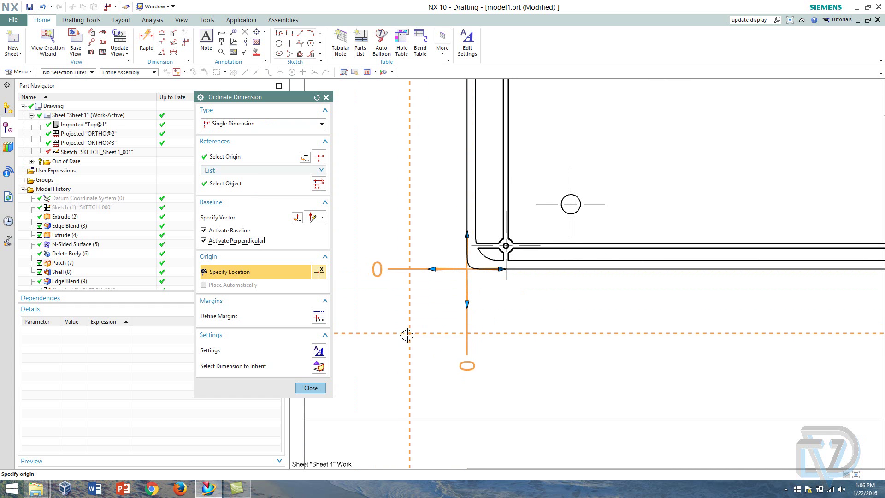
mouse_move(428, 327)
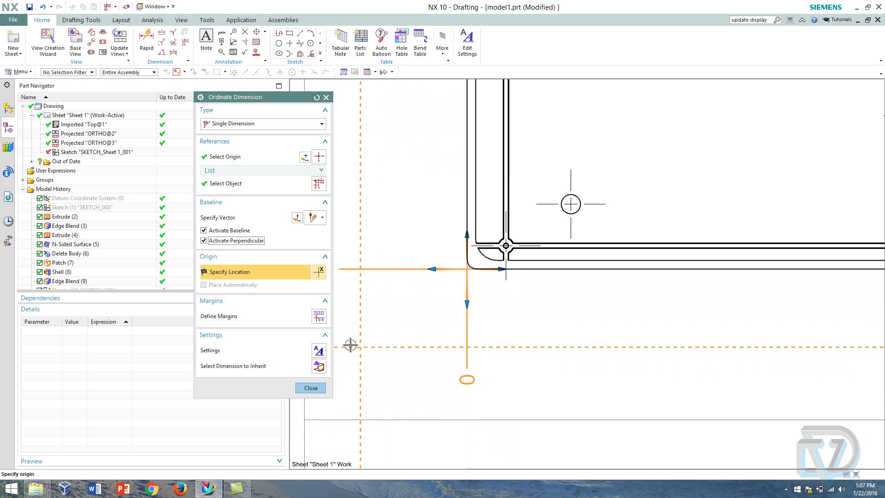
Set the corner ordinate dimension's text orientation to Horizontal Text.
click(318, 350)
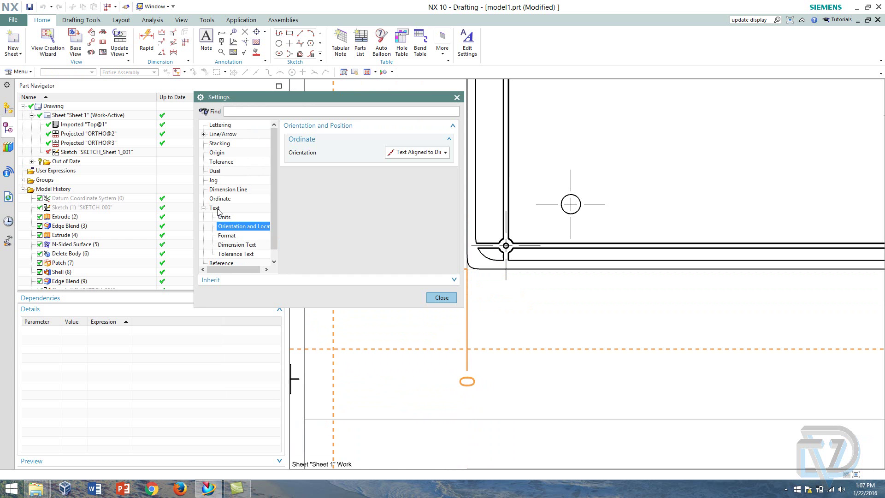
click(425, 153)
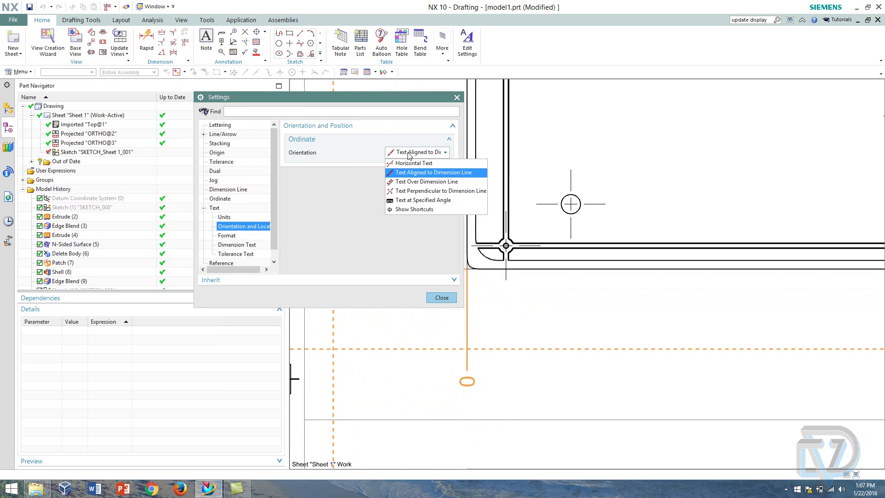
click(399, 164)
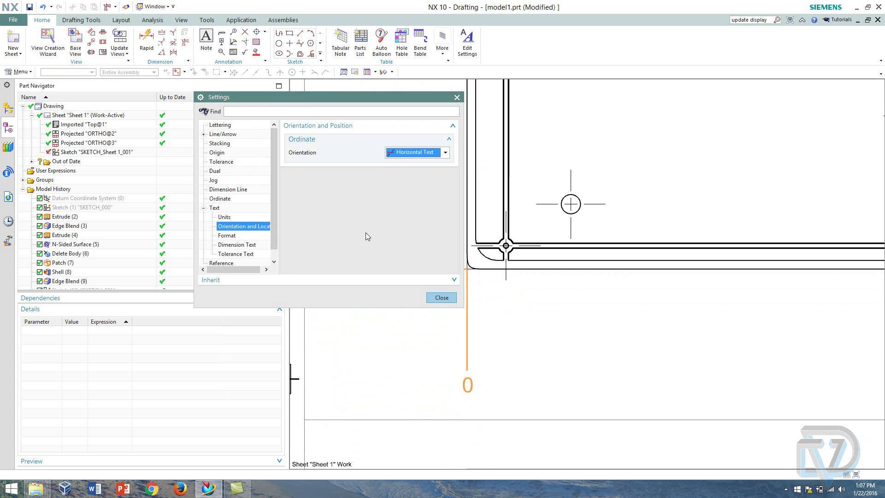
click(441, 297)
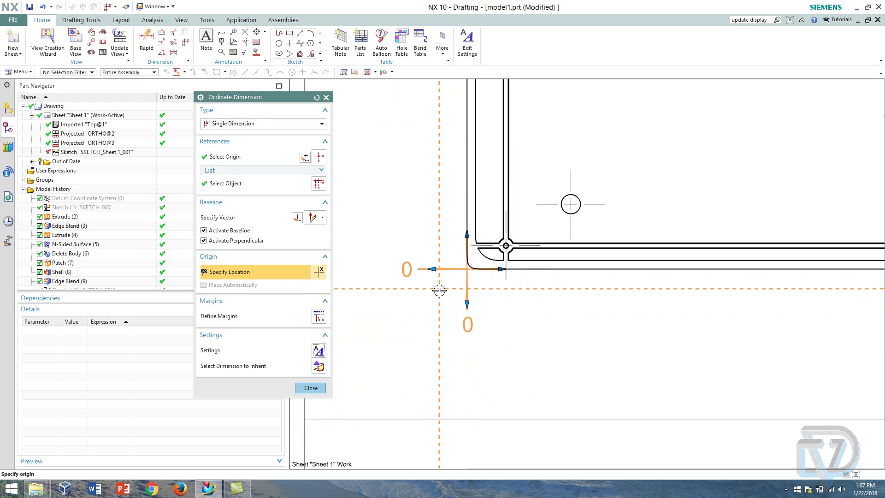
Place the corner's two zero ordinate dimensions just outside the top view, one beside and one below the corner, and finish the command.
mouse_move(432, 298)
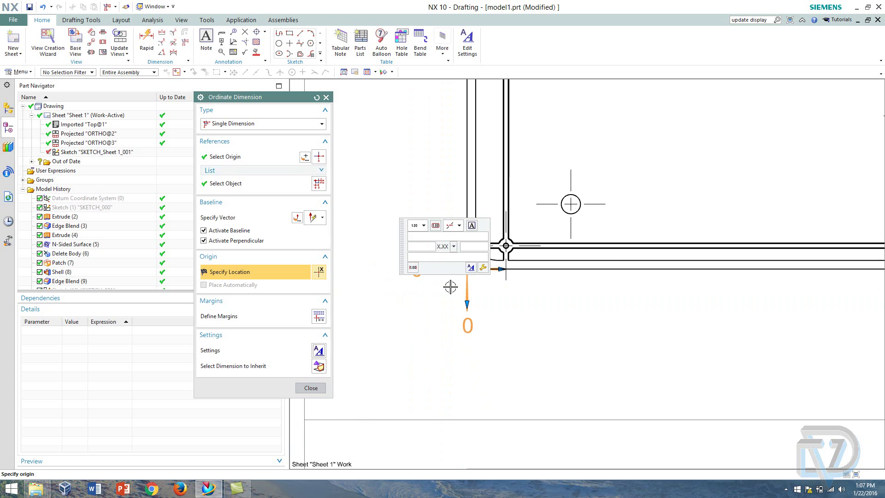
click(454, 279)
scroll(555, 291, down, 2)
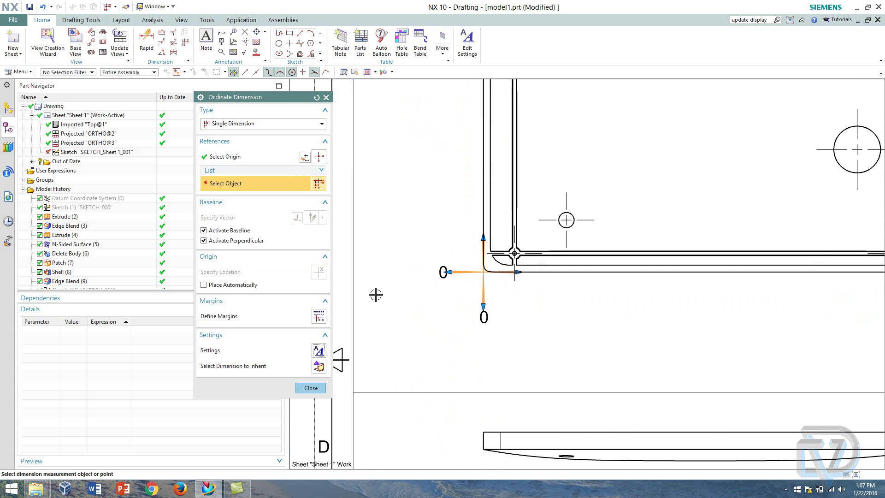
click(311, 388)
Start another single ordinate dimension, reusing the existing ordinate origin at the top view's lower-left corner.
scroll(461, 263, down, 3)
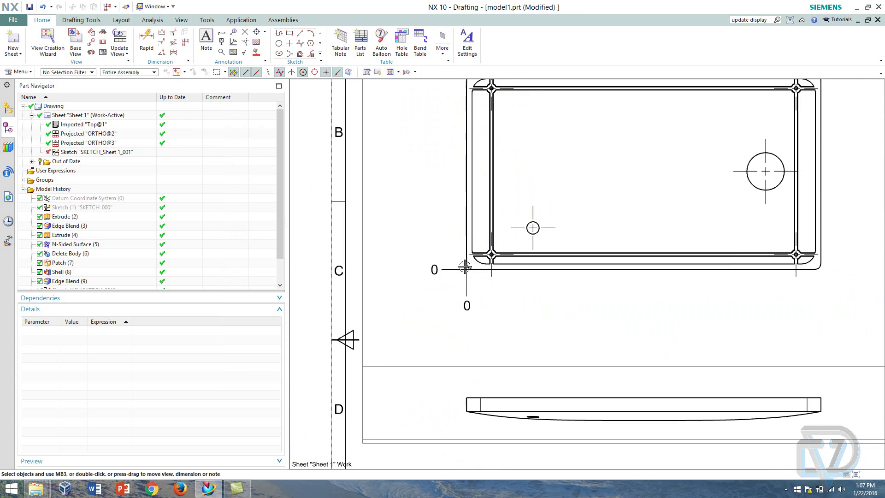
scroll(446, 219, up, 4)
scroll(452, 227, down, 5)
scroll(530, 247, up, 3)
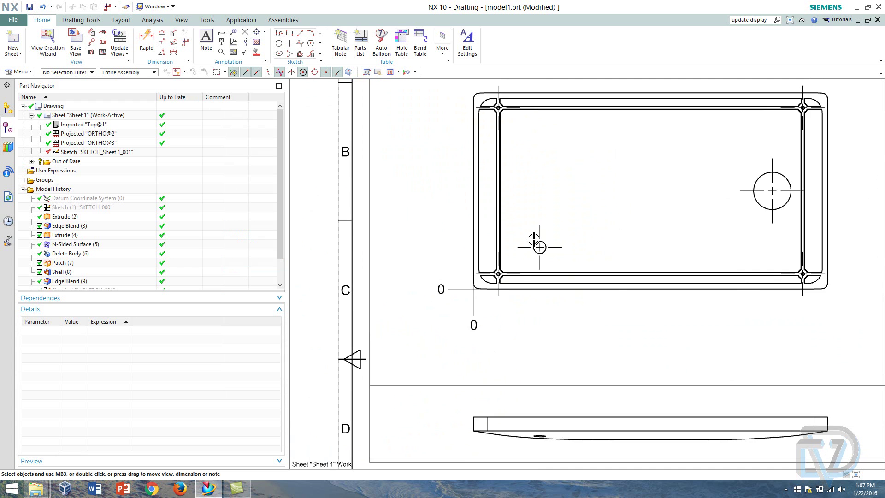
scroll(463, 275, up, 4)
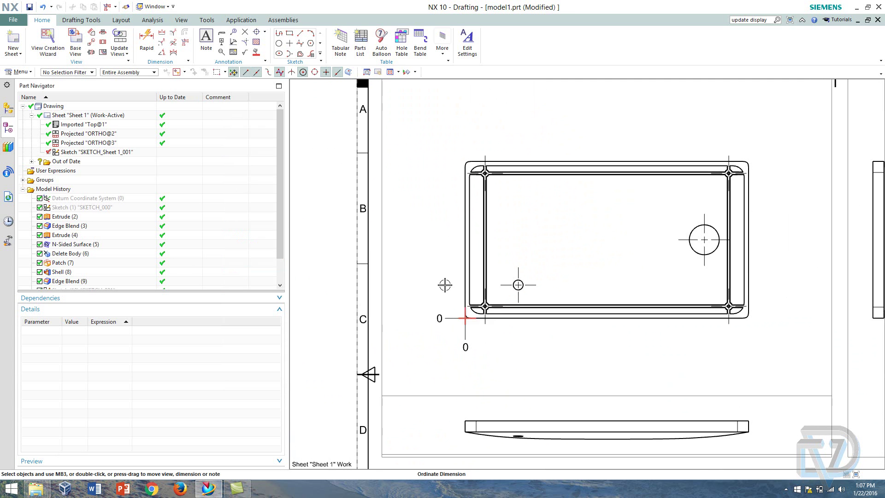
click(184, 41)
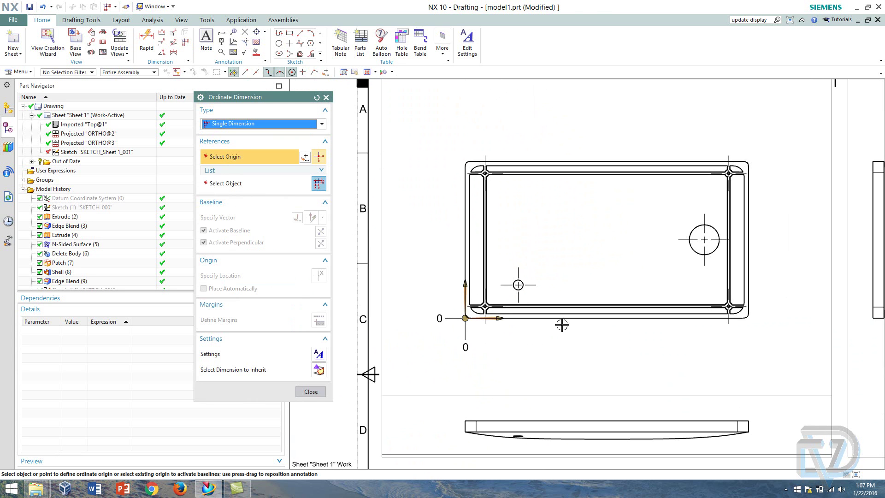
scroll(488, 321, up, 5)
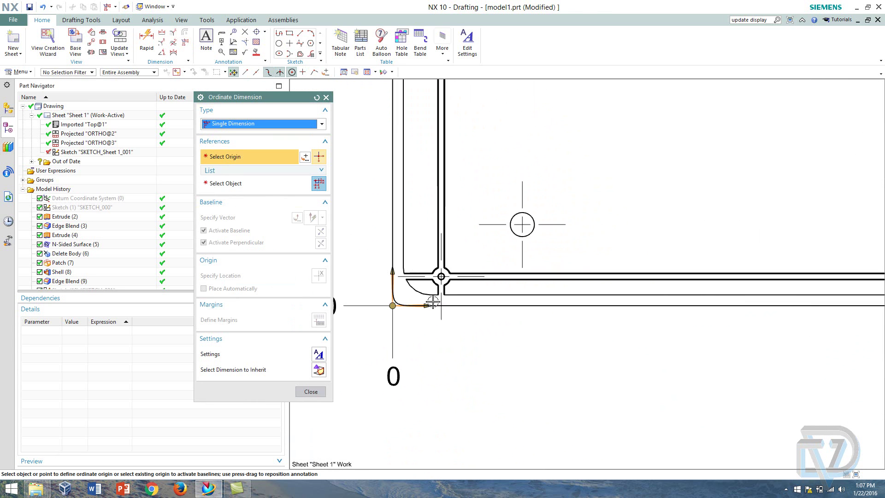
click(392, 305)
Select the small hole's center mark in the top view as the object measured from the ordinate origin.
scroll(467, 223, down, 5)
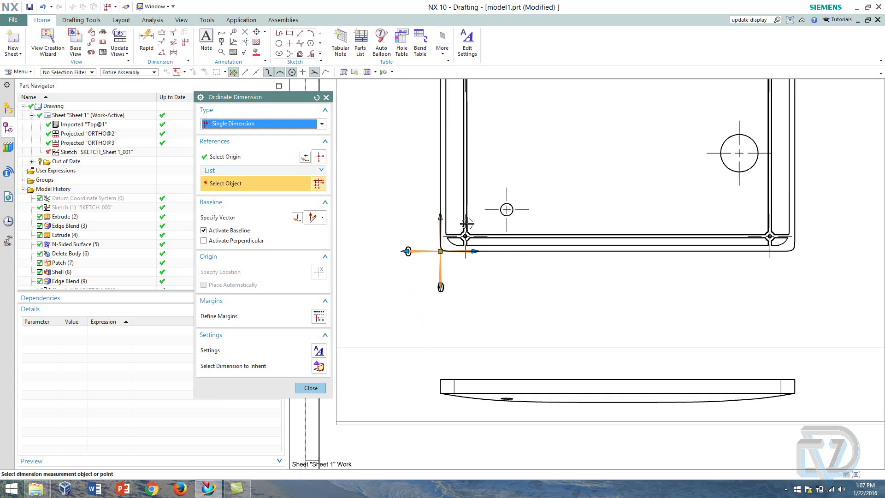
scroll(467, 223, up, 3)
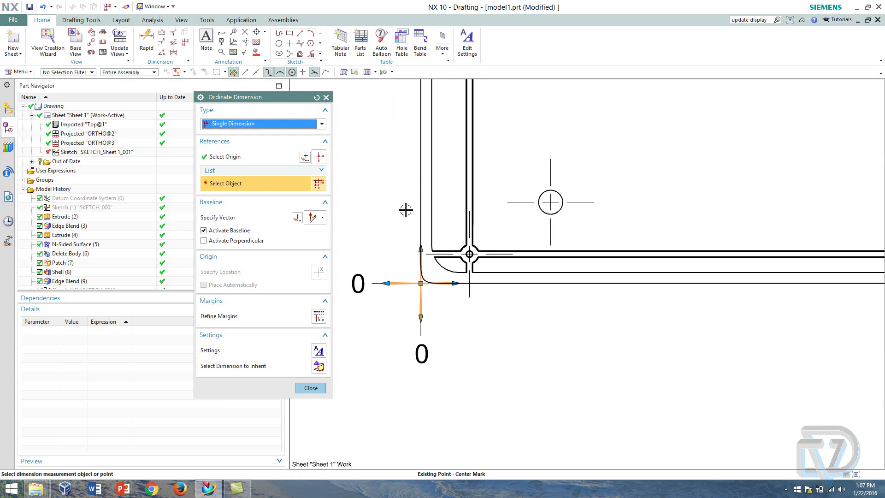
click(239, 172)
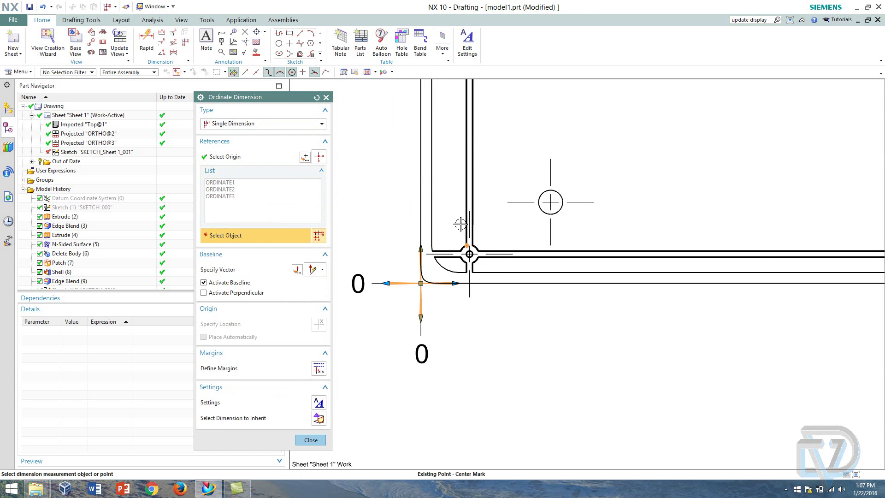
scroll(421, 195, down, 5)
scroll(427, 199, up, 2)
scroll(437, 202, up, 3)
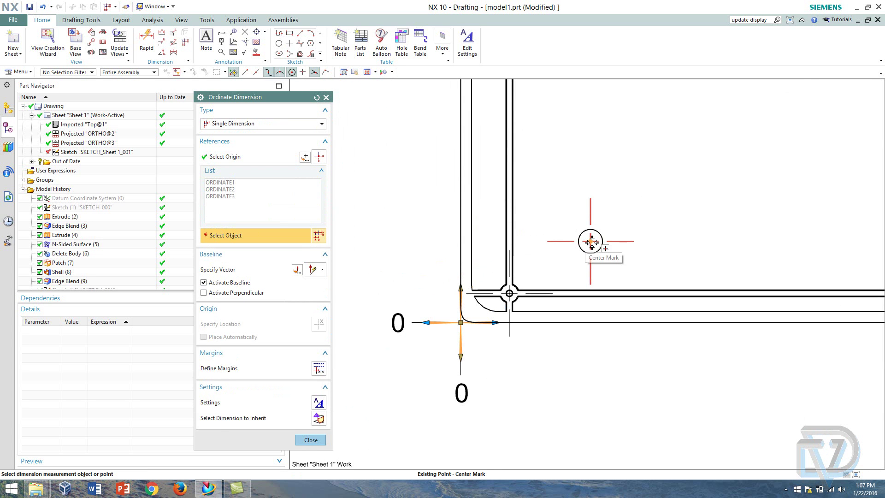
click(590, 241)
Activate the perpendicular baseline and place the small hole's two ordinate dimensions to the left of and below the top view.
scroll(445, 257, down, 3)
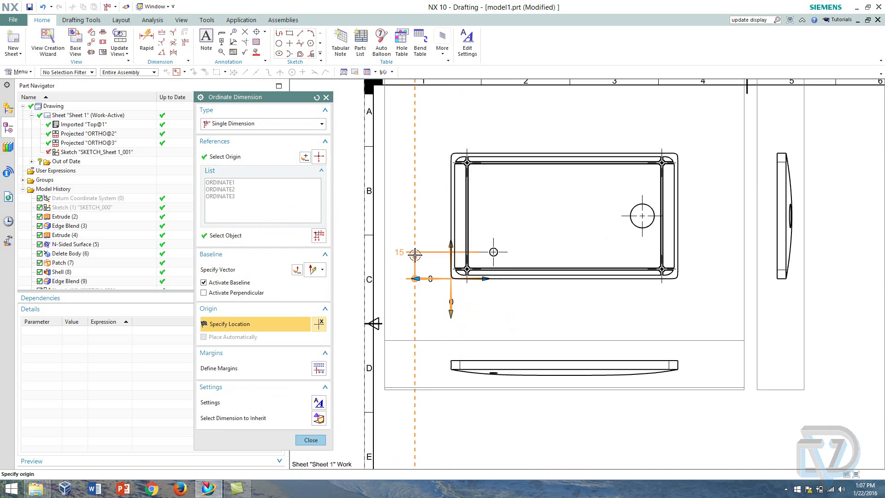
scroll(446, 257, up, 2)
scroll(432, 260, up, 3)
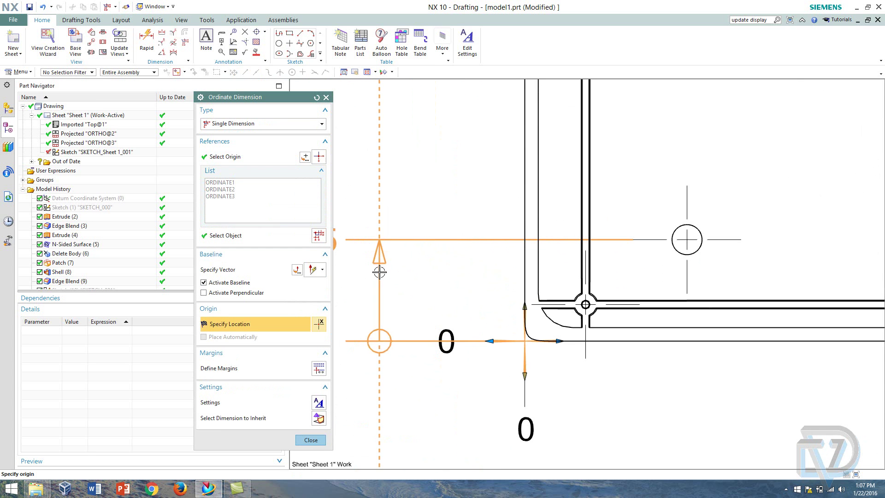
scroll(375, 277, down, 4)
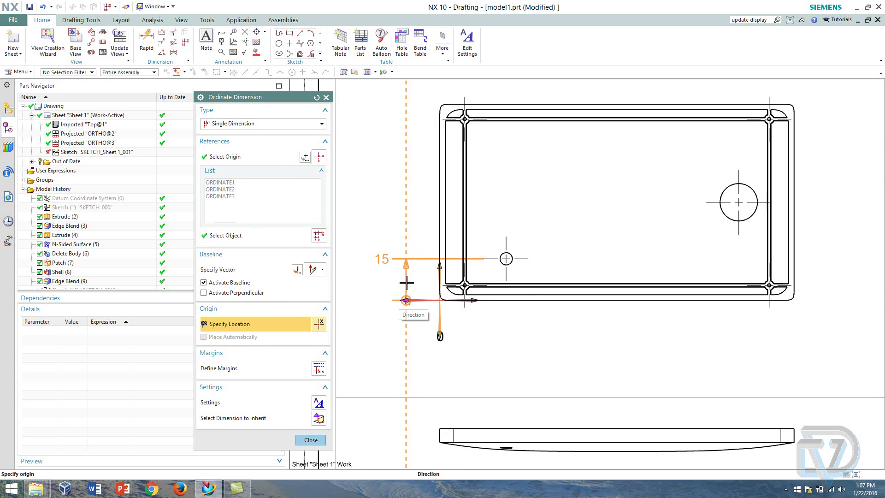
click(227, 294)
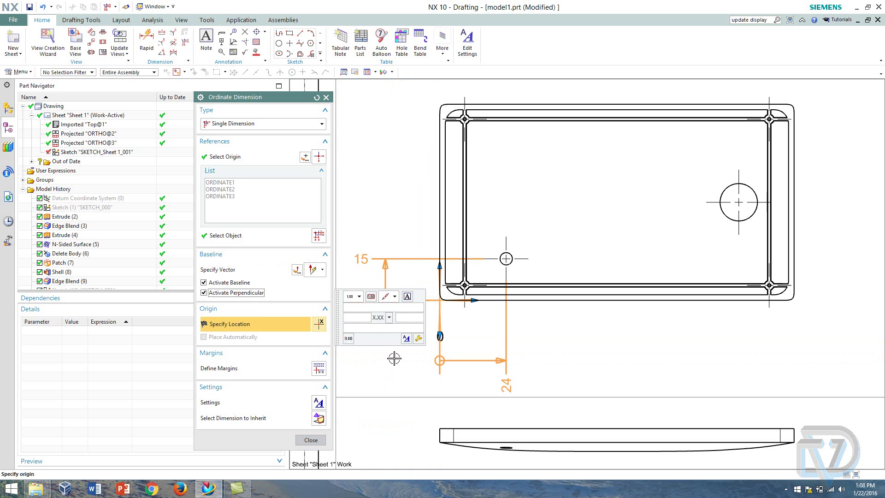
click(395, 358)
scroll(536, 205, down, 2)
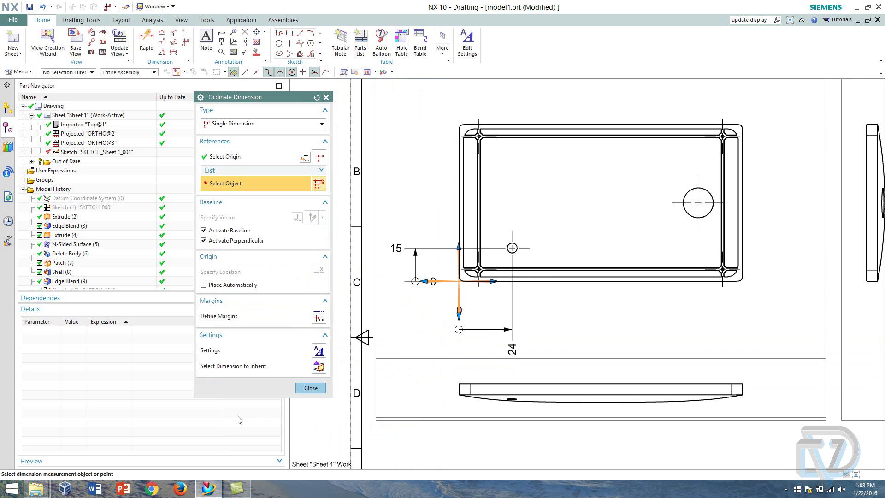
click(312, 392)
Change the text orientation of the small hole's ordinate dimension below the top view to Horizontal Text.
scroll(537, 205, up, 1)
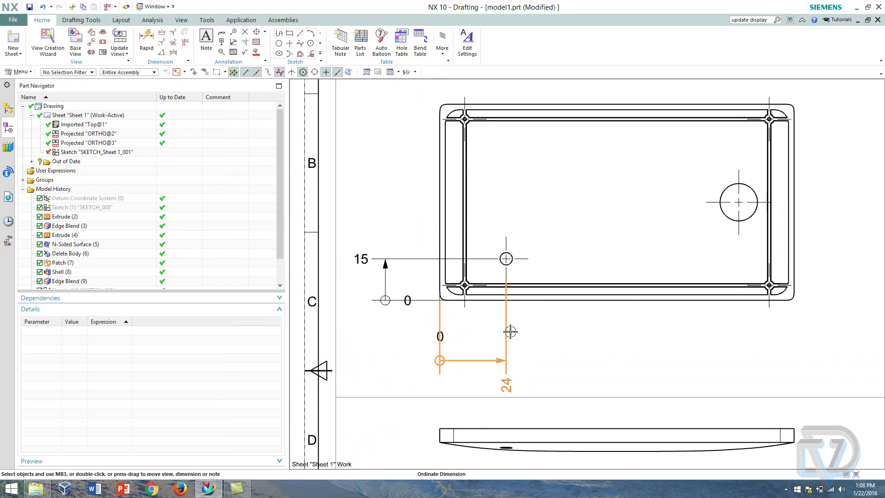
click(506, 383)
click(308, 322)
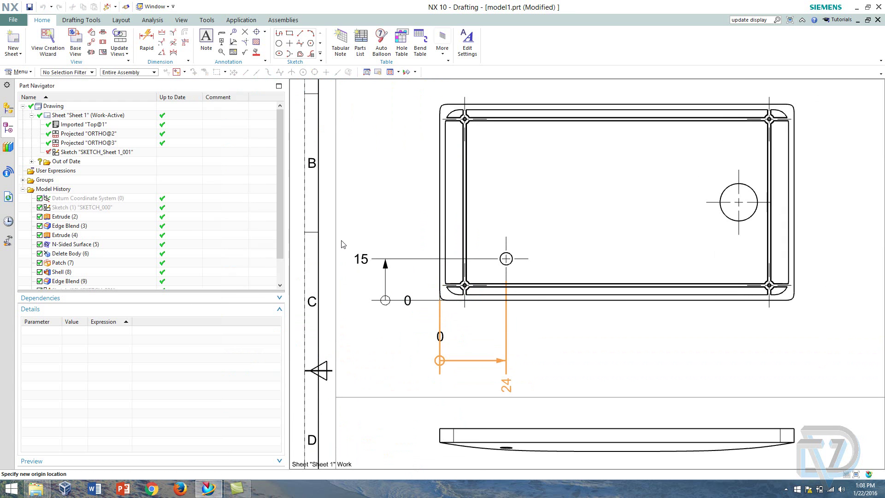
click(417, 152)
click(415, 151)
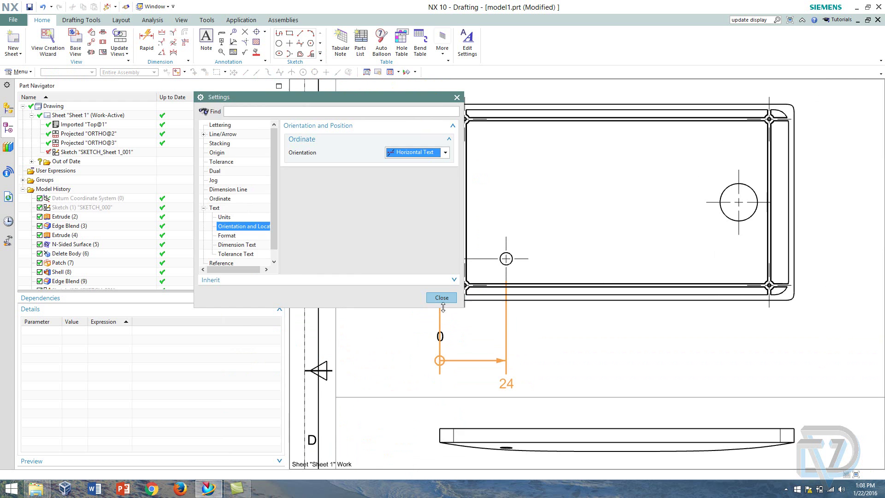
click(441, 297)
scroll(526, 217, up, 1)
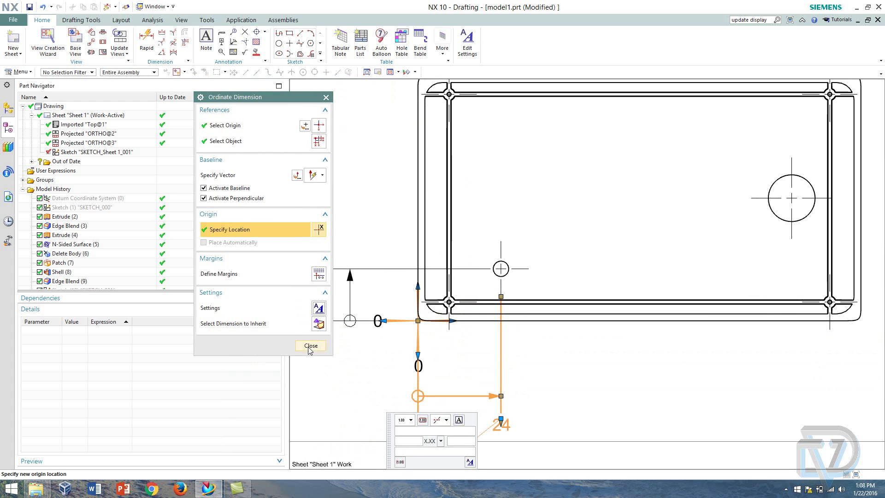
click(310, 347)
Start a single ordinate dimension from the existing corner origin to the large hole's center mark in the top view.
scroll(655, 148, down, 3)
scroll(660, 167, up, 2)
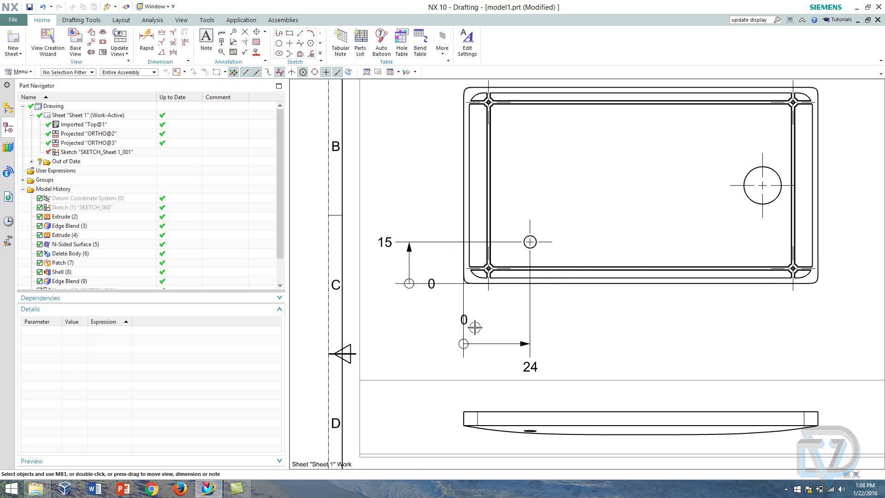
scroll(682, 147, up, 4)
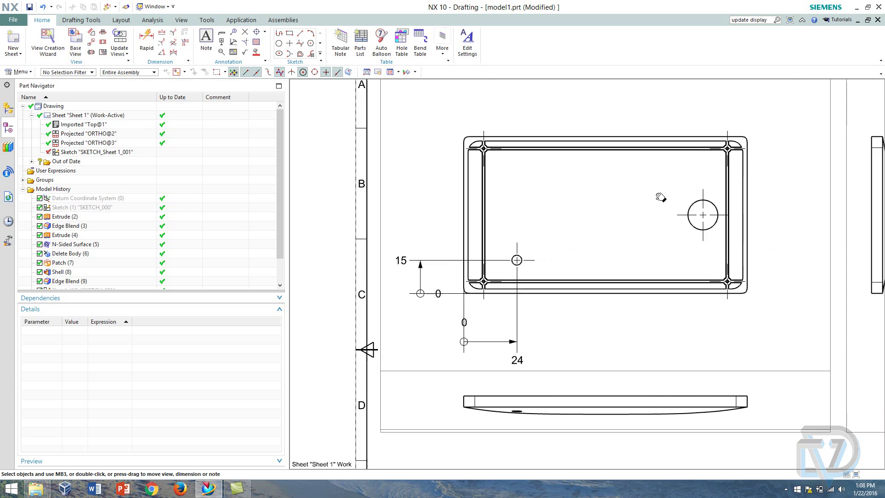
click(186, 42)
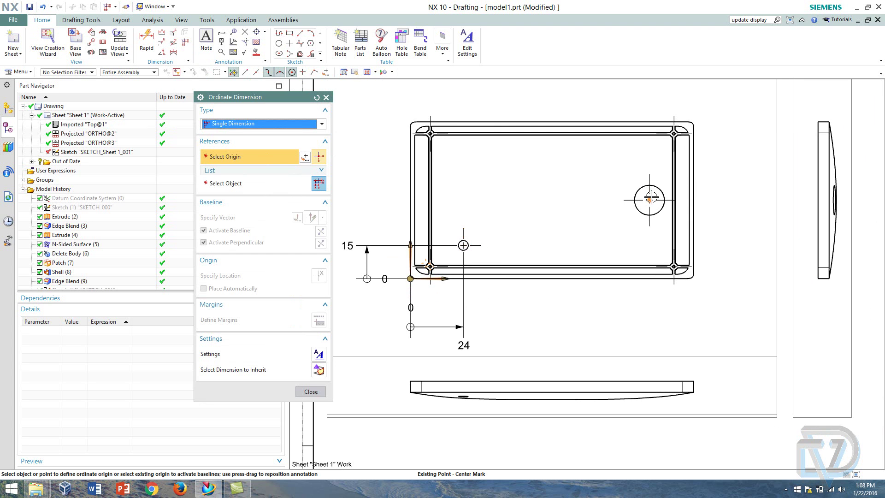
click(409, 278)
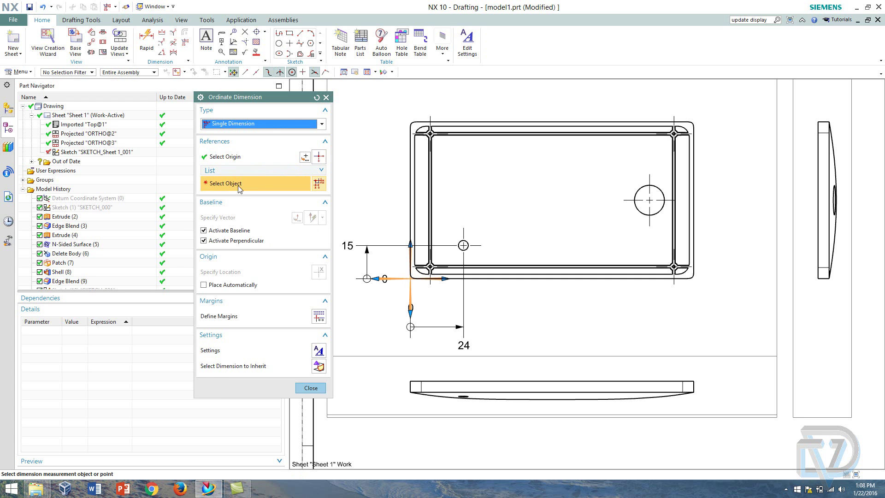
click(650, 200)
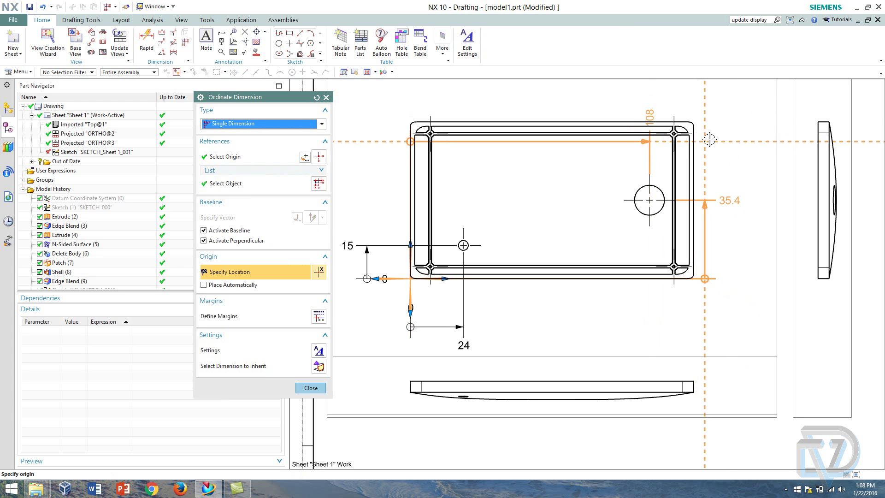
Set the text orientation of the large hole's ordinate dimensions to Horizontal Text before placing them.
scroll(729, 109, down, 2)
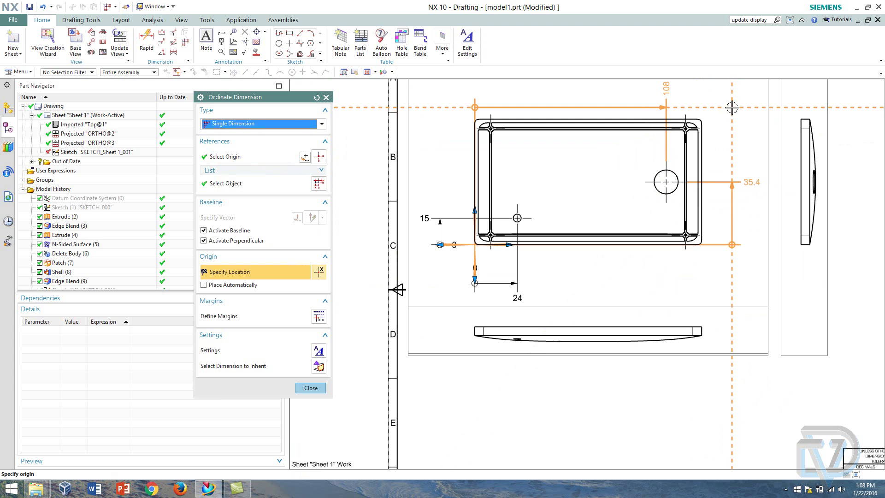
mouse_move(739, 99)
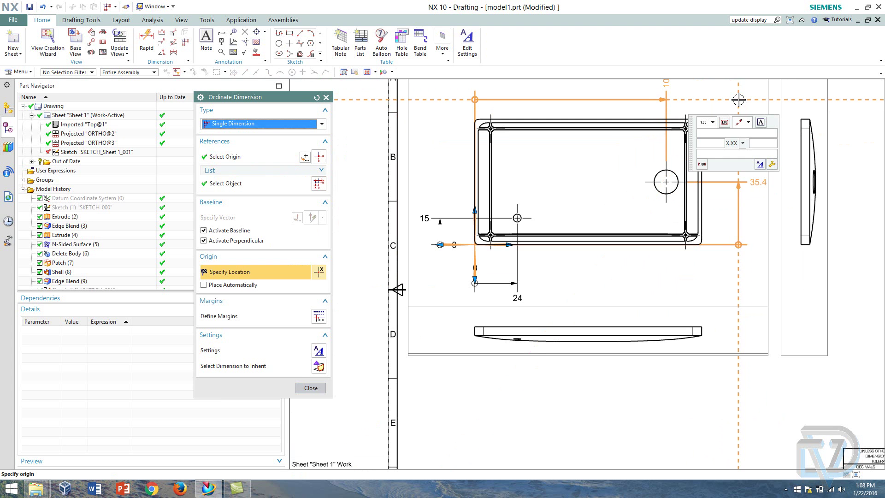
click(318, 350)
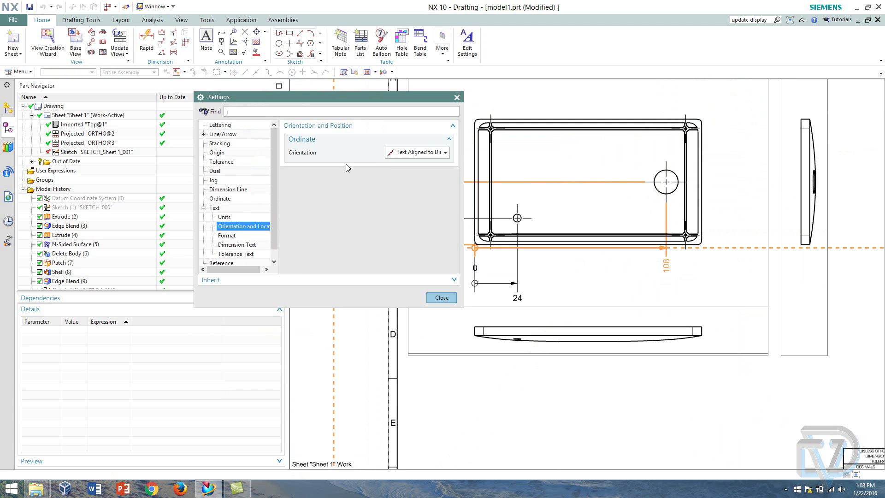
click(407, 153)
click(402, 164)
click(442, 297)
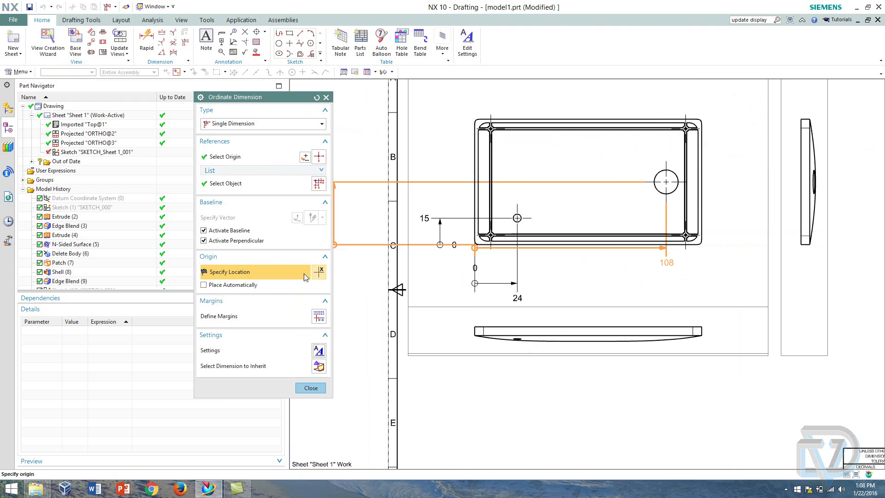
Place the large hole's two ordinate dimensions above and to the right of the top view.
shift+middle_drag(738, 100, 619, 218)
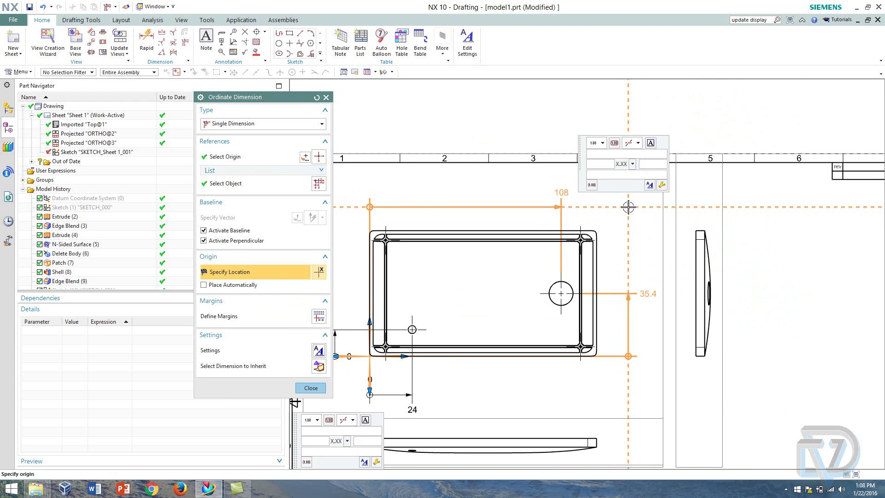
click(628, 207)
scroll(629, 354, down, 1)
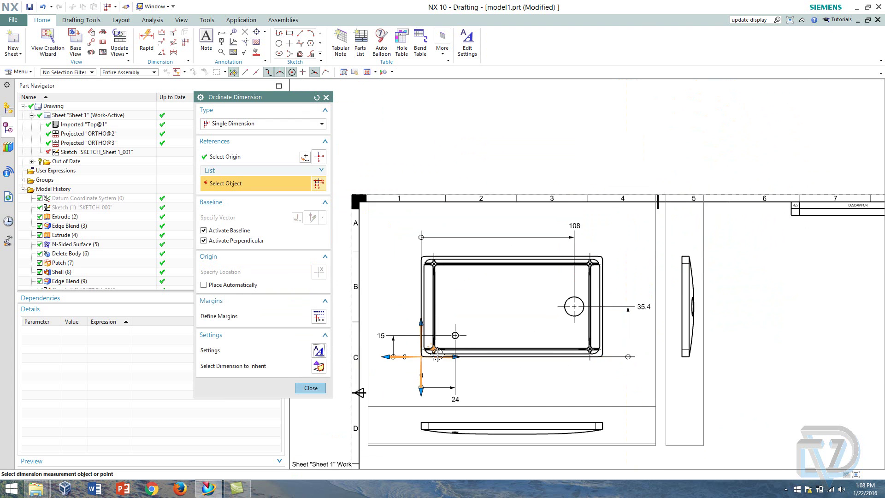
Check the margin definition settings for the ordinate dimensions without applying any, and finish the Ordinate Dimension command.
scroll(481, 316, up, 4)
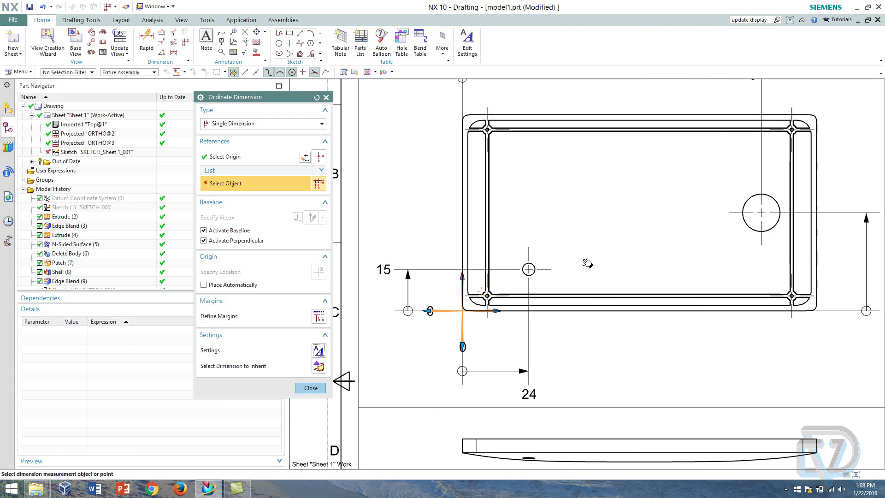
shift+middle_drag(588, 263, 572, 265)
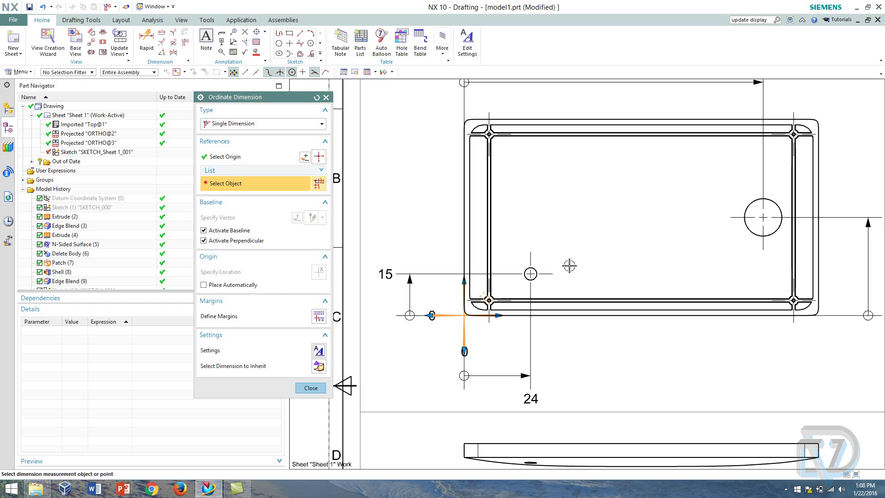
scroll(570, 265, down, 3)
scroll(420, 251, up, 2)
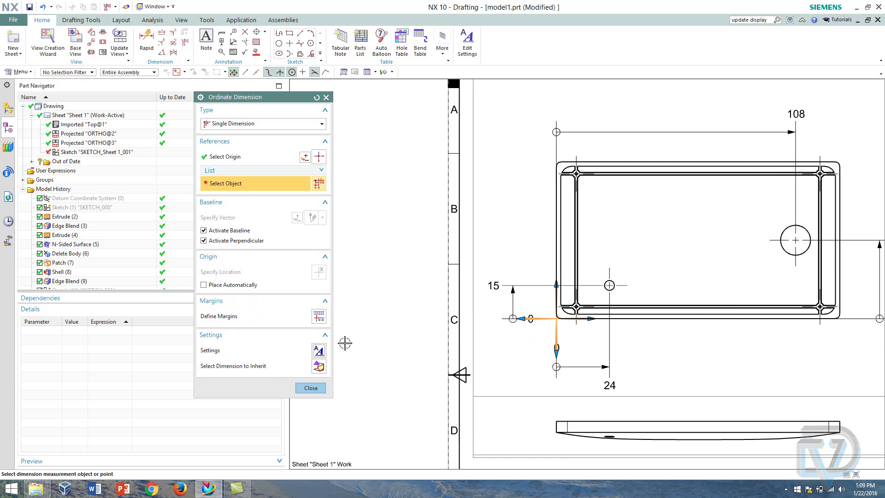
click(317, 319)
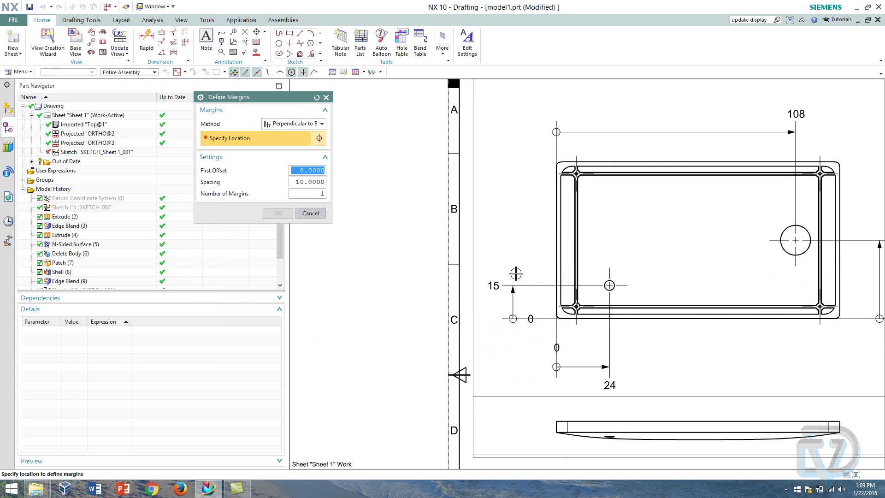
click(309, 213)
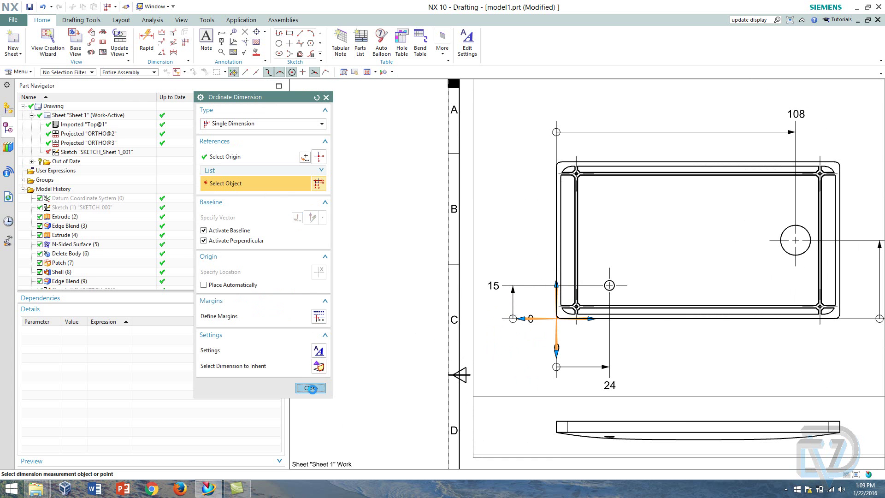
click(312, 388)
Open the small hole's vertical ordinate dimension for editing and move its floating edit box above the dimension text.
scroll(621, 291, up, 4)
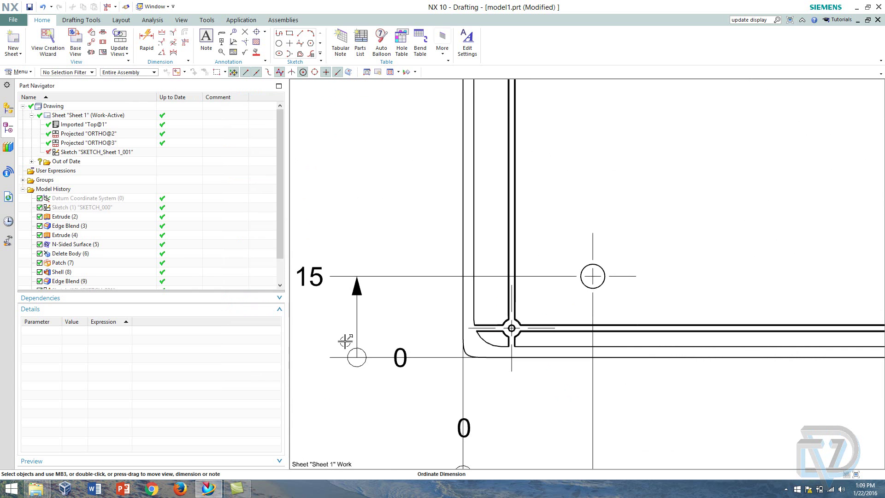
double_click(357, 300)
scroll(418, 316, down, 3)
scroll(400, 286, up, 2)
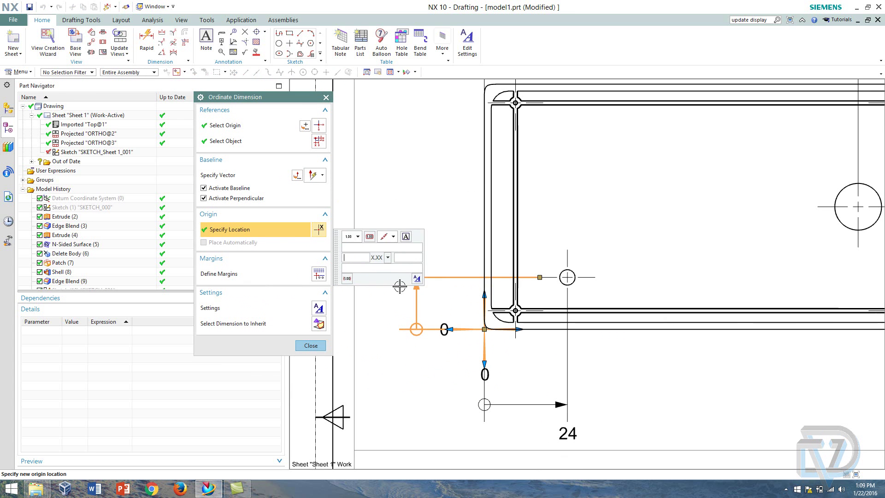
mouse_move(414, 276)
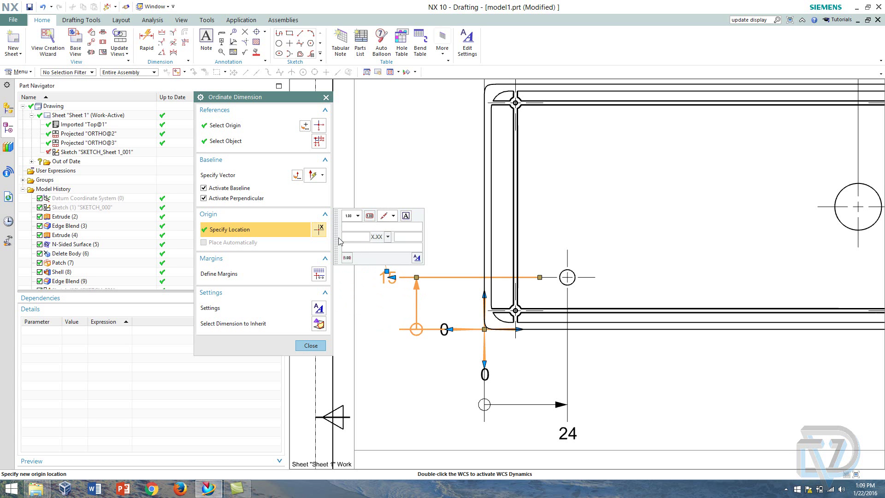
drag(338, 241, 392, 172)
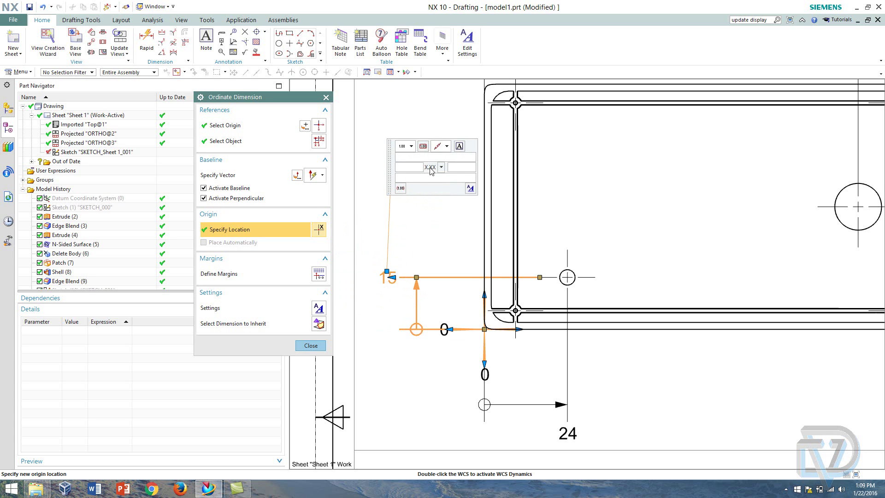
Try the sample text "dsfsdfs" above the small hole's vertical ordinate value, clear it again, and finish editing the dimension.
text(dsfsdfsdf)
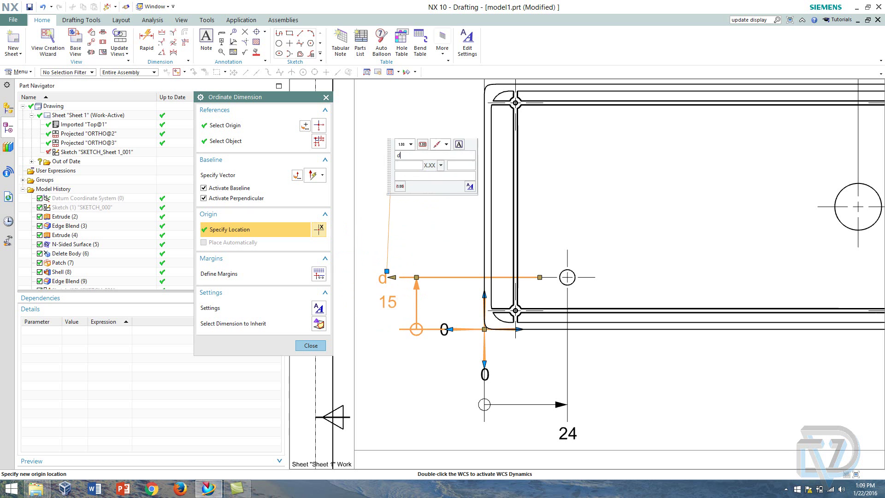
key(BackSpace)
key(BackSpace)
key(BackSpace)
key(BackSpace)
key(BackSpace)
key(BackSpace)
key(BackSpace)
key(BackSpace)
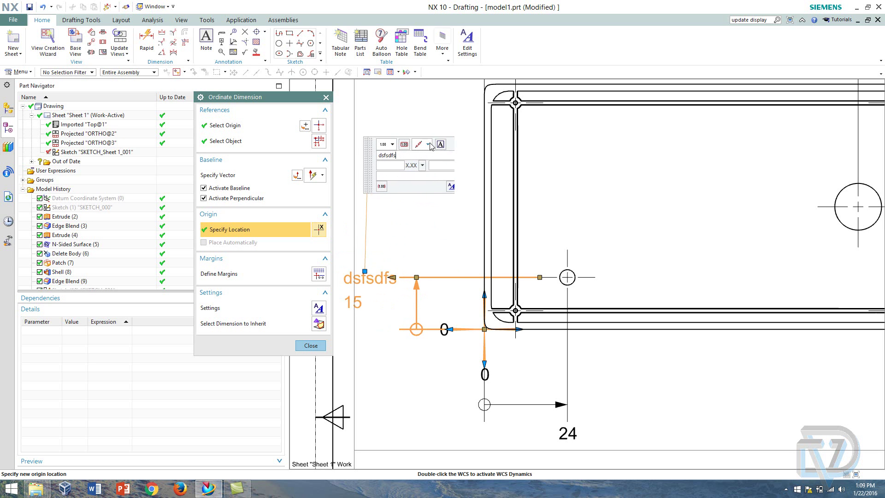
click(310, 346)
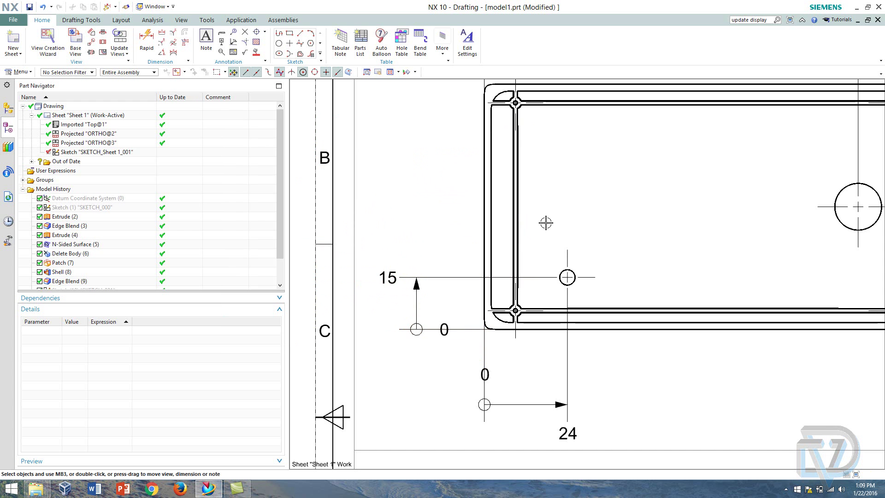
scroll(618, 223, down, 3)
scroll(696, 206, up, 3)
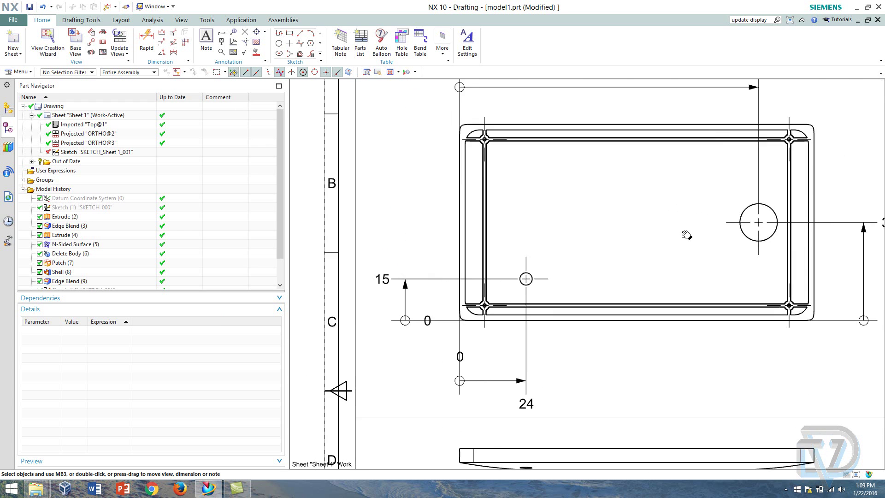